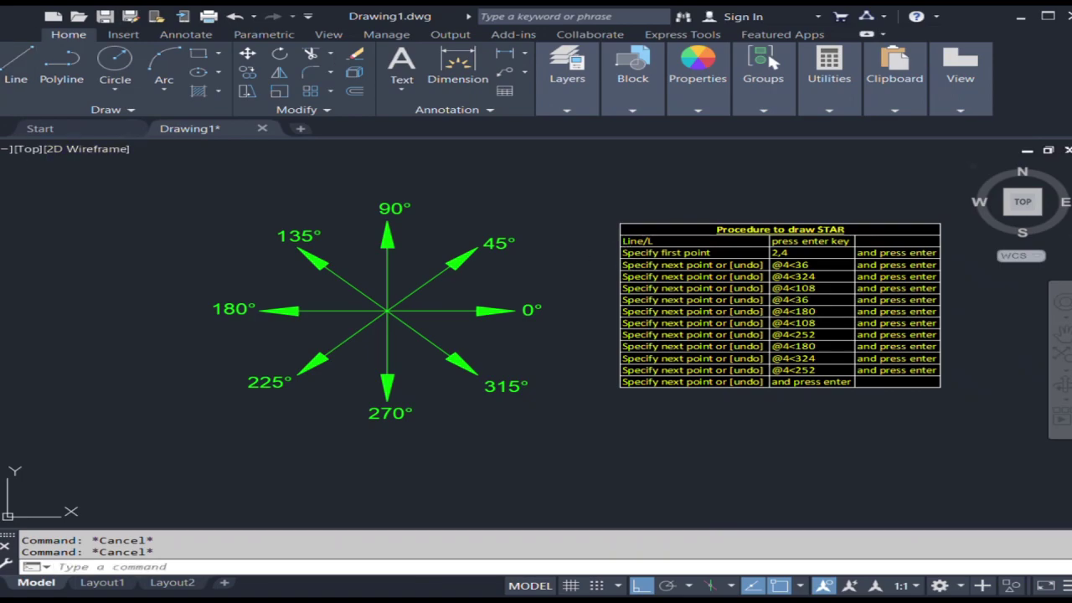
- Start a LINE with its first point at 2,4
type("L")
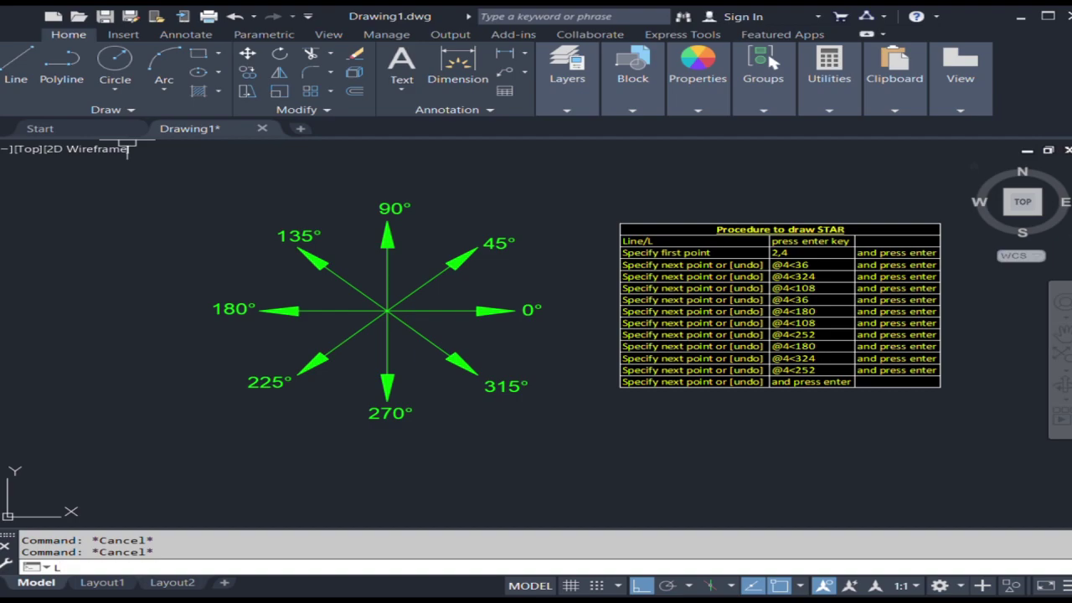
key("Return")
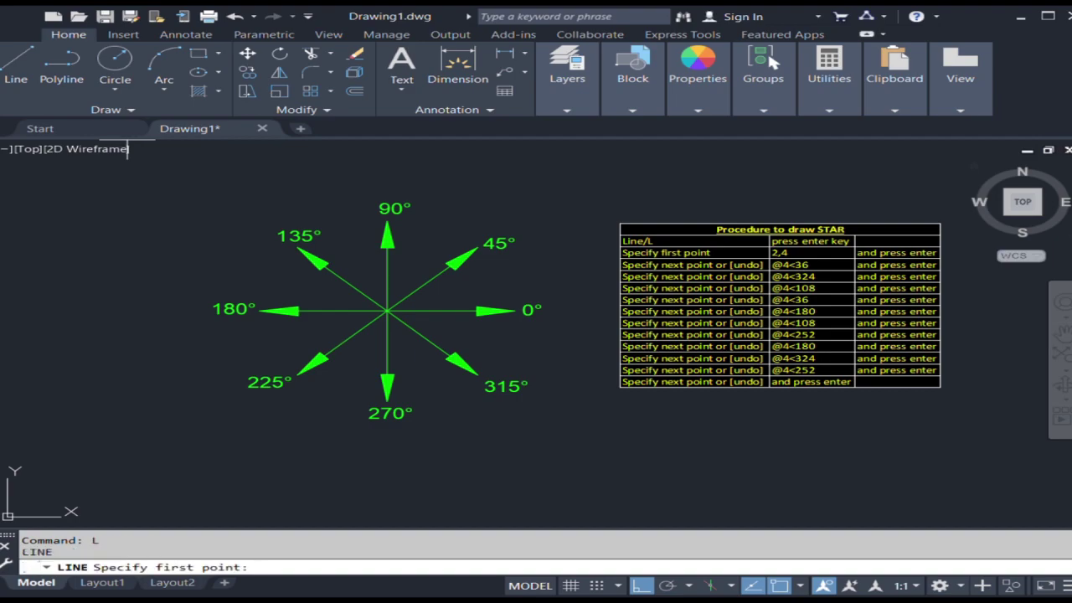
type("2,4")
key("Return")
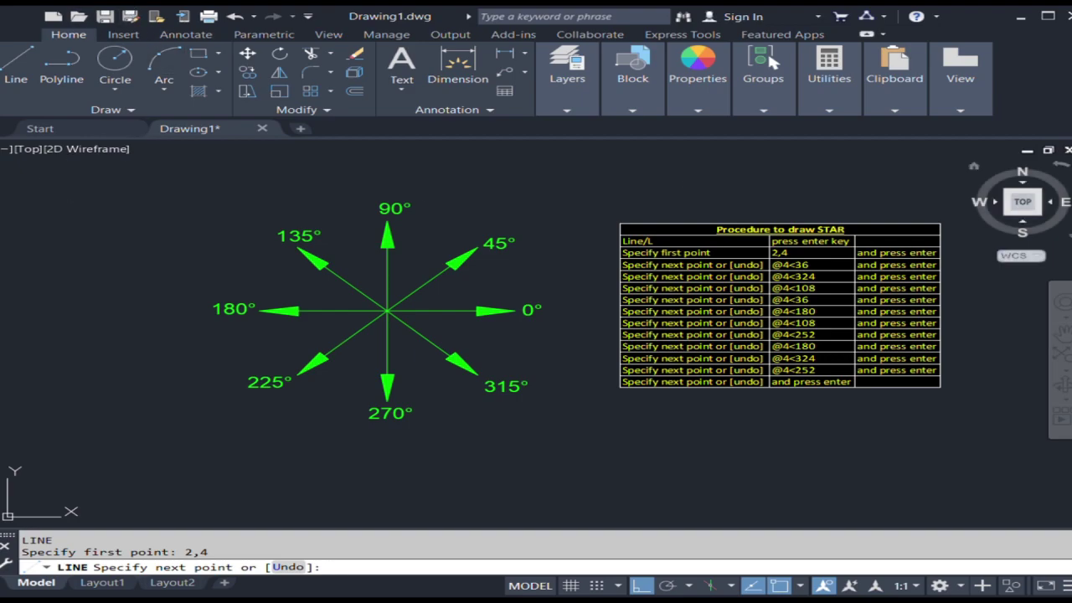
scroll(483, 374, "down", 5)
- Draw the first 4-unit star edge at 36° (@4<36)
scroll(483, 375, "up", 10)
scroll(669, 229, "down", 8)
scroll(319, 315, "down", 2)
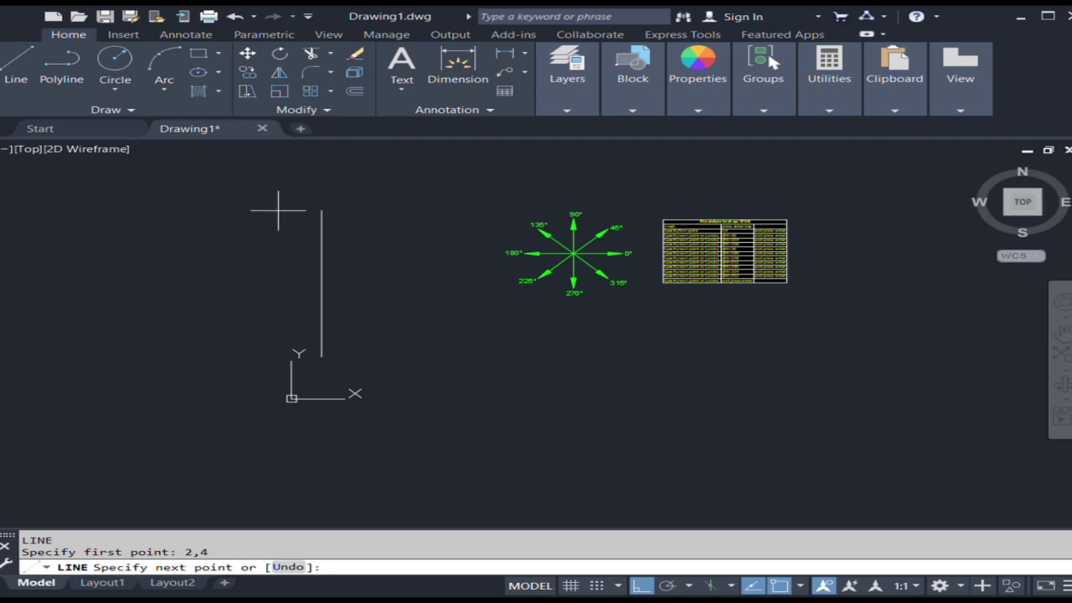
type("@")
type("4<36")
key("Return")
- Add 4-unit edges at 324° and 108°, correcting a mistyped point entry
type("#")
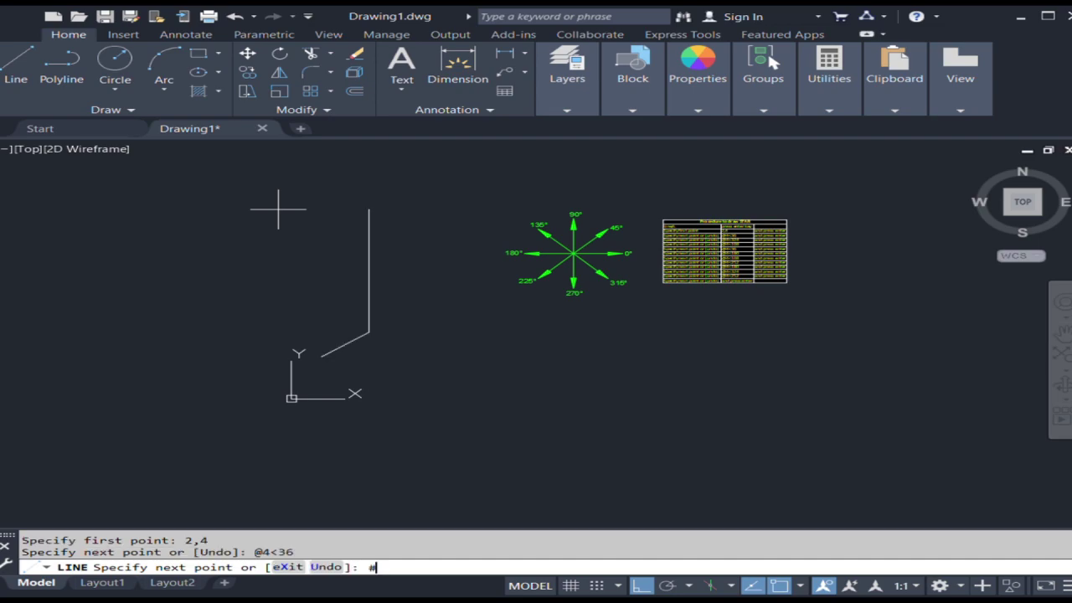
type("4<")
type("324")
key("BackSpace")
key("BackSpace")
key("BackSpace")
key("BackSpace")
key("BackSpace")
key("BackSpace")
type("@")
type("4<")
type("324")
key("Return")
type("@")
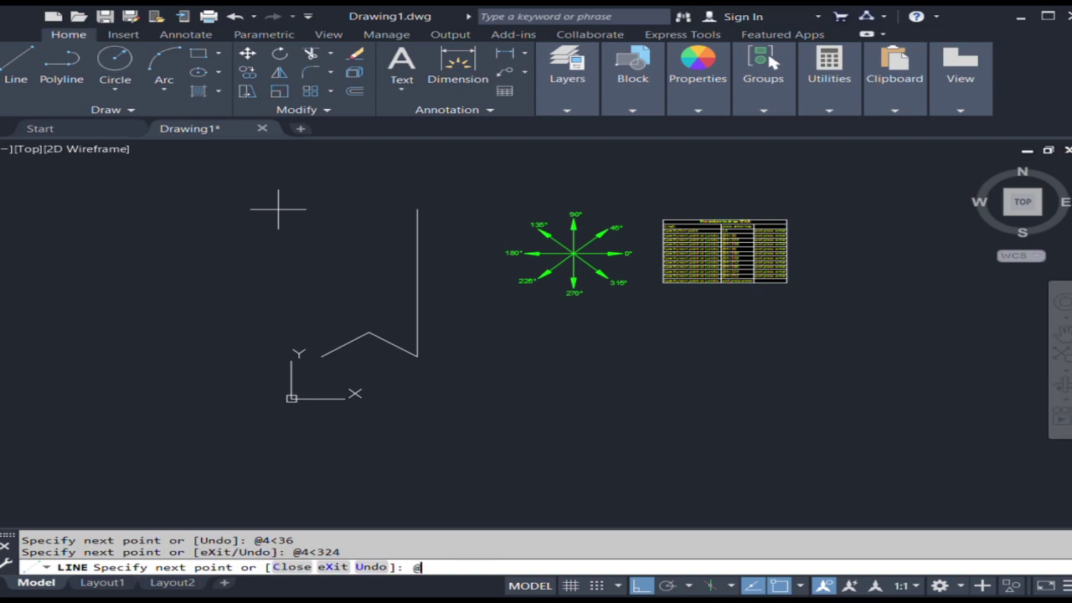
type("4<")
type("108")
key("Return")
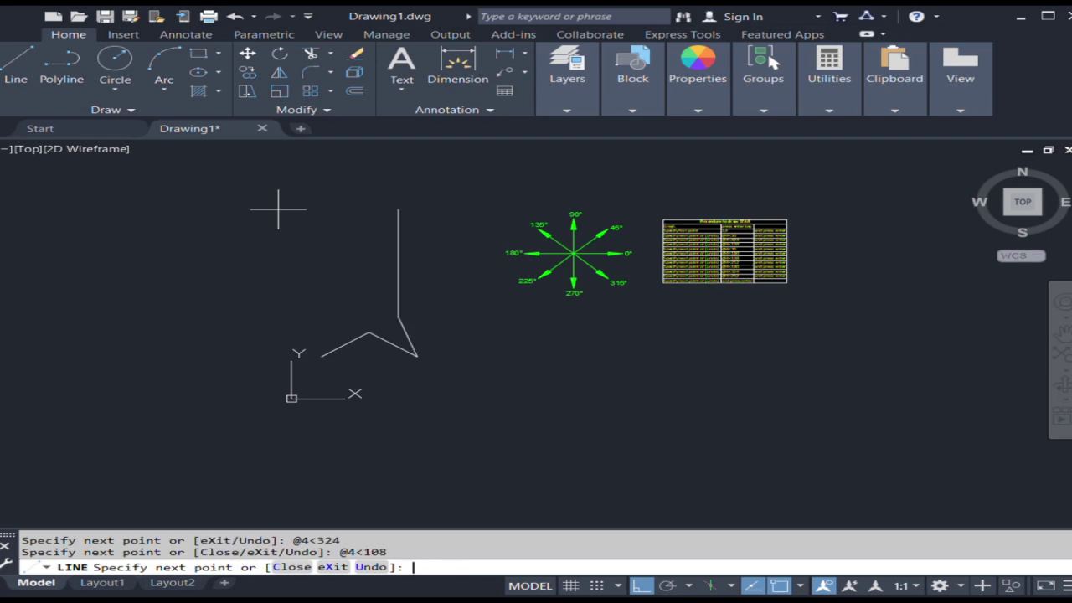
type("@4<")
- Add 4-unit edges at 36°, 180° and 108°
type("36")
key("Return")
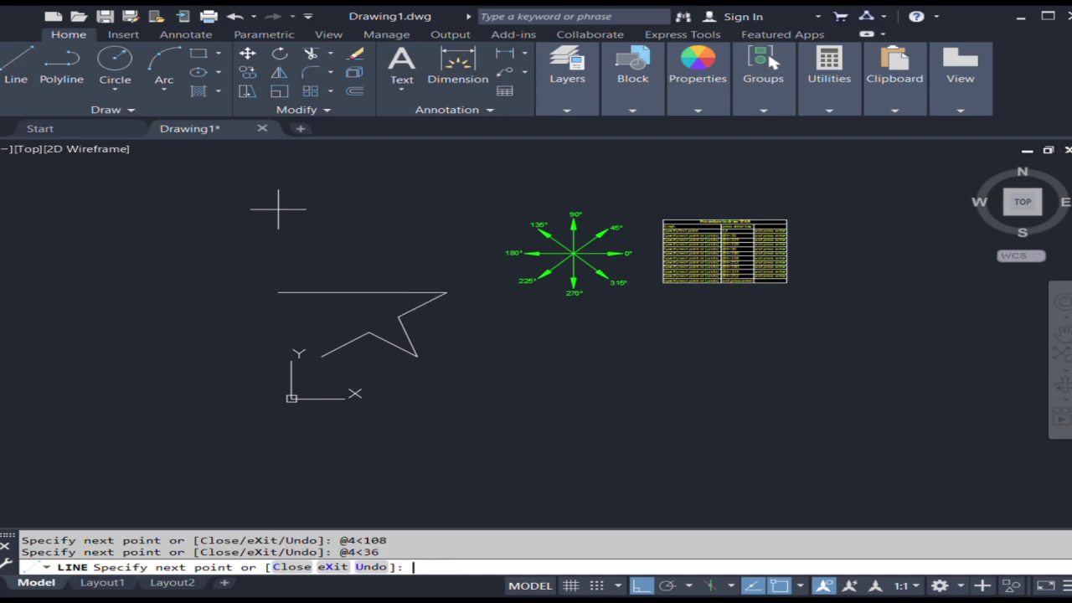
type("@")
type("4<")
type("180")
key("Return")
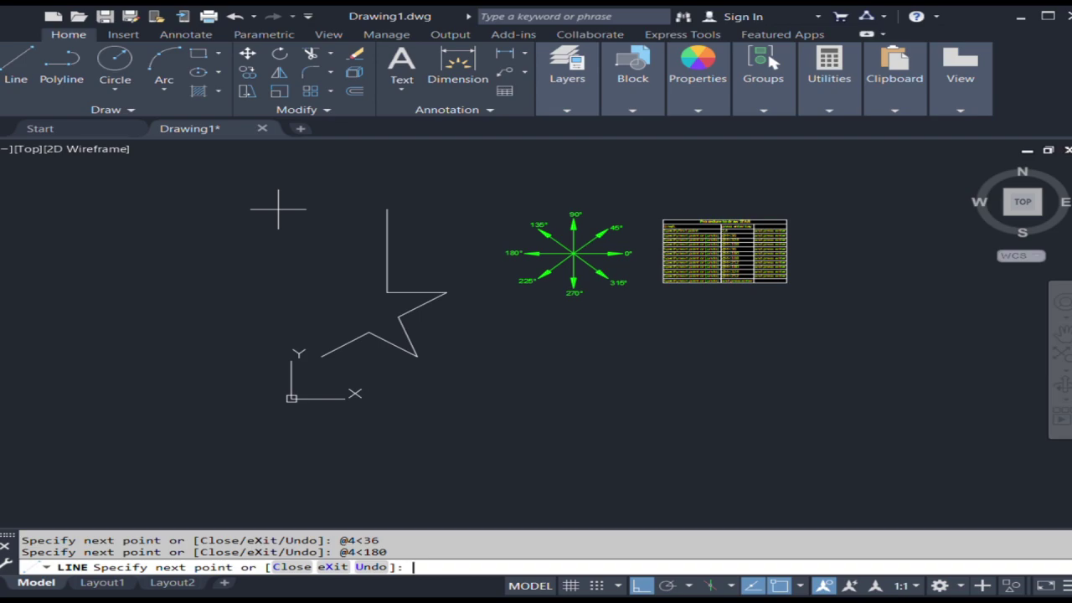
type("@")
type("4<")
type("108")
key("Return")
- Continue with 4-unit edges at 252°, 180° and another 180°
type("@4<")
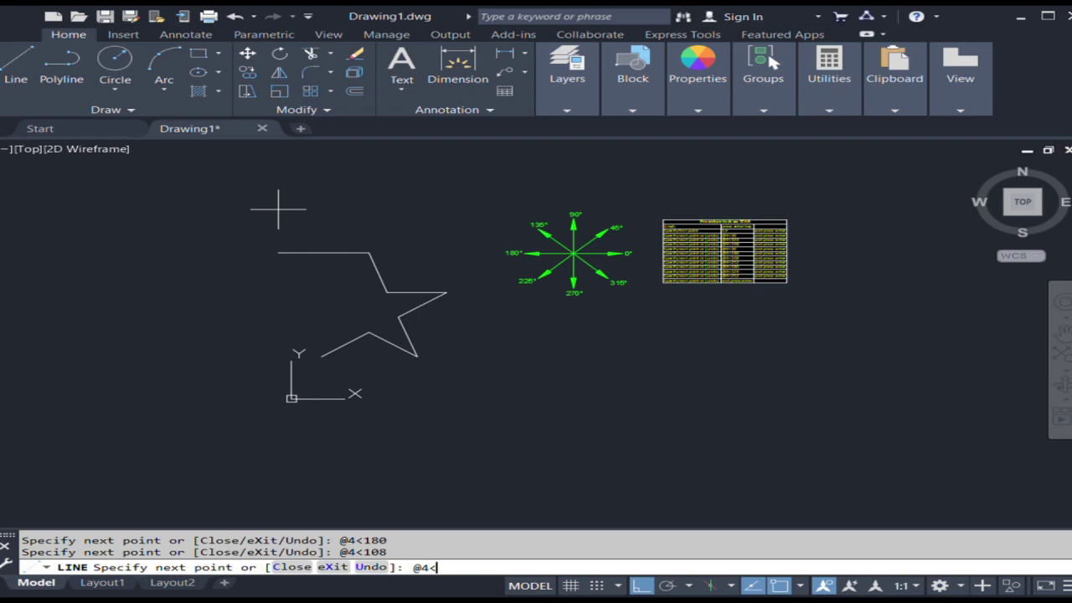
type("252")
key("Return")
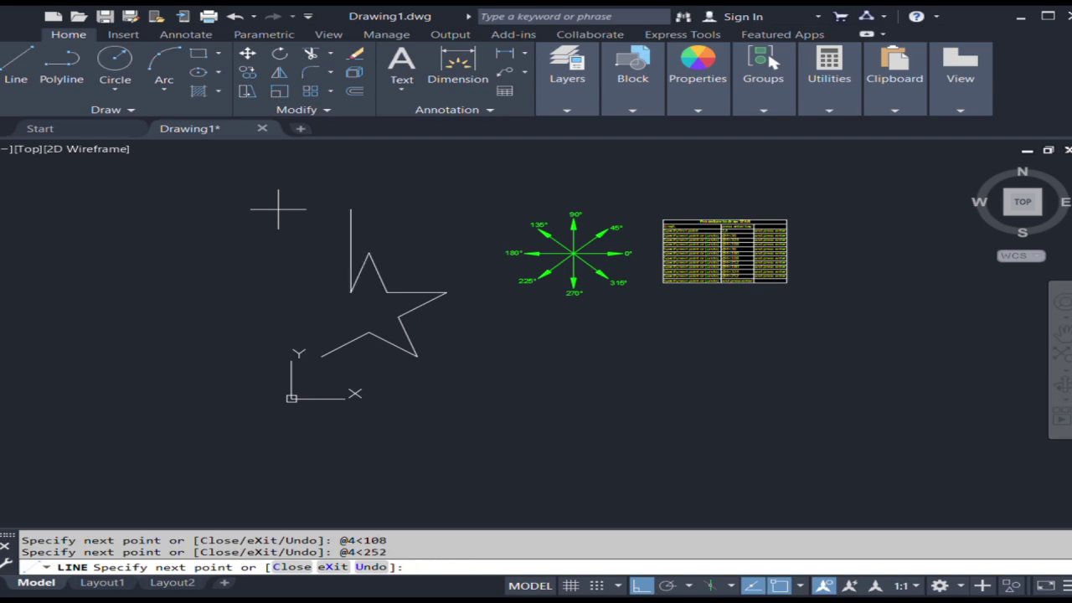
type("@4<")
type("180")
key("Return")
type("@")
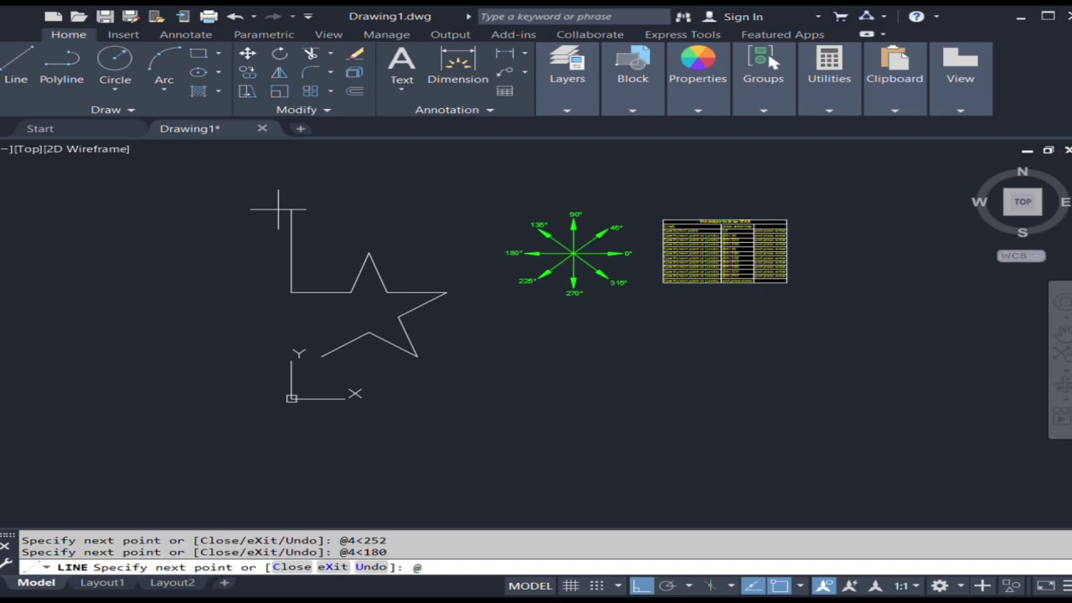
type("4<")
type("180")
key("Return")
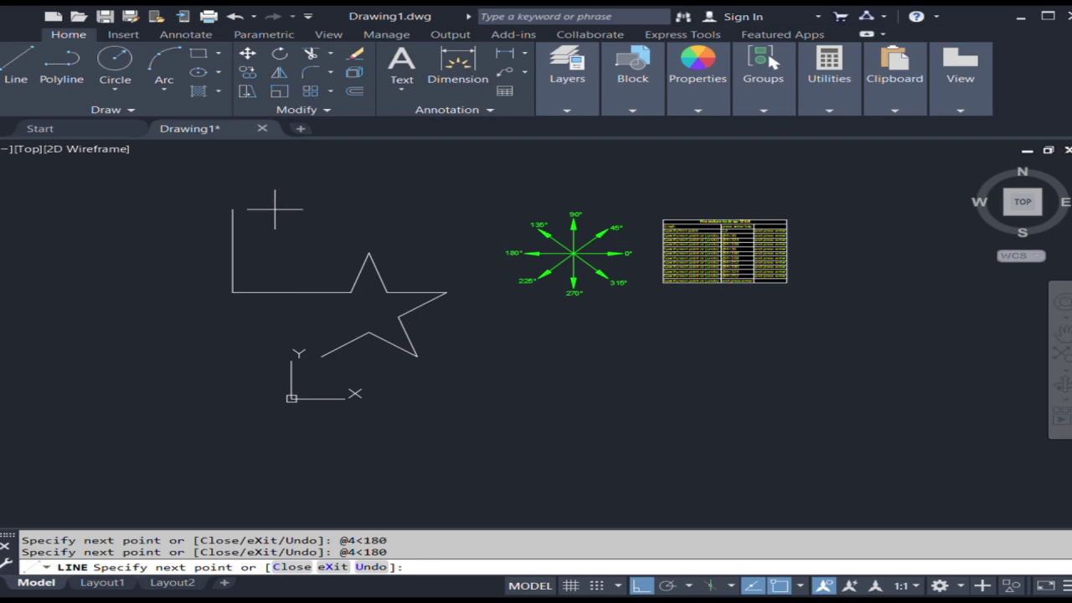
- Undo the extra edge, then close the star with 4-unit edges at 324° and 252°
key("ctrl+z")
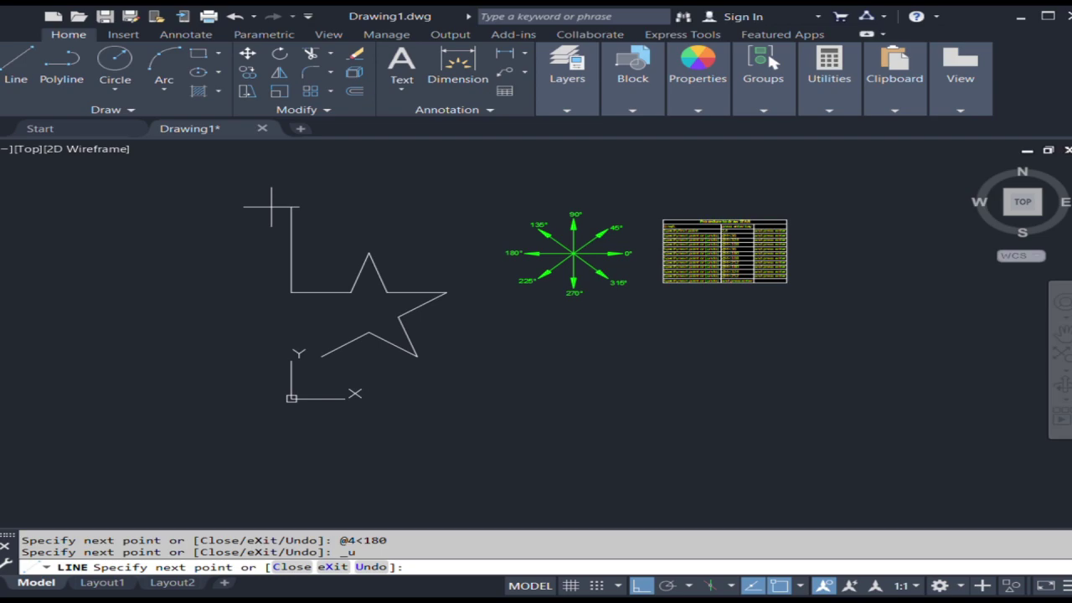
type("@4")
type("<")
type("324")
key("Return")
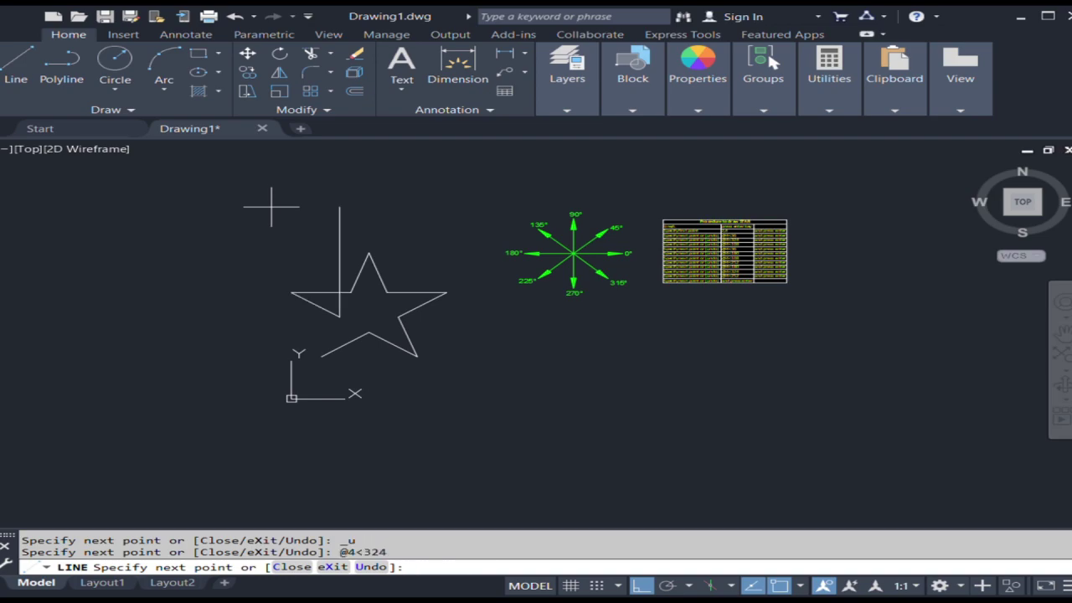
type("@4<")
type("25")
type("2")
key("Return")
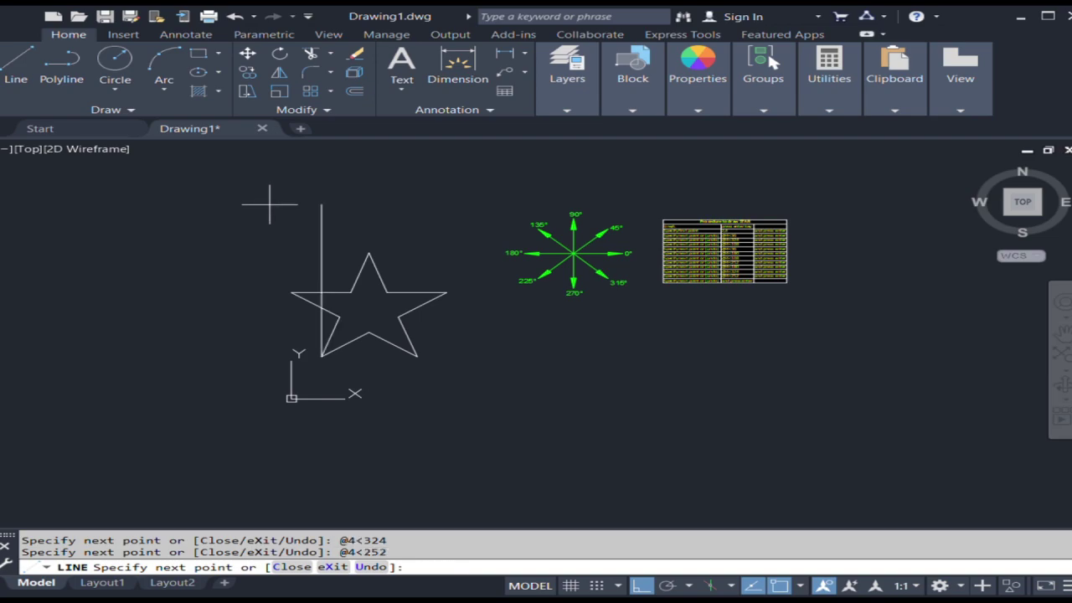
key("Return")
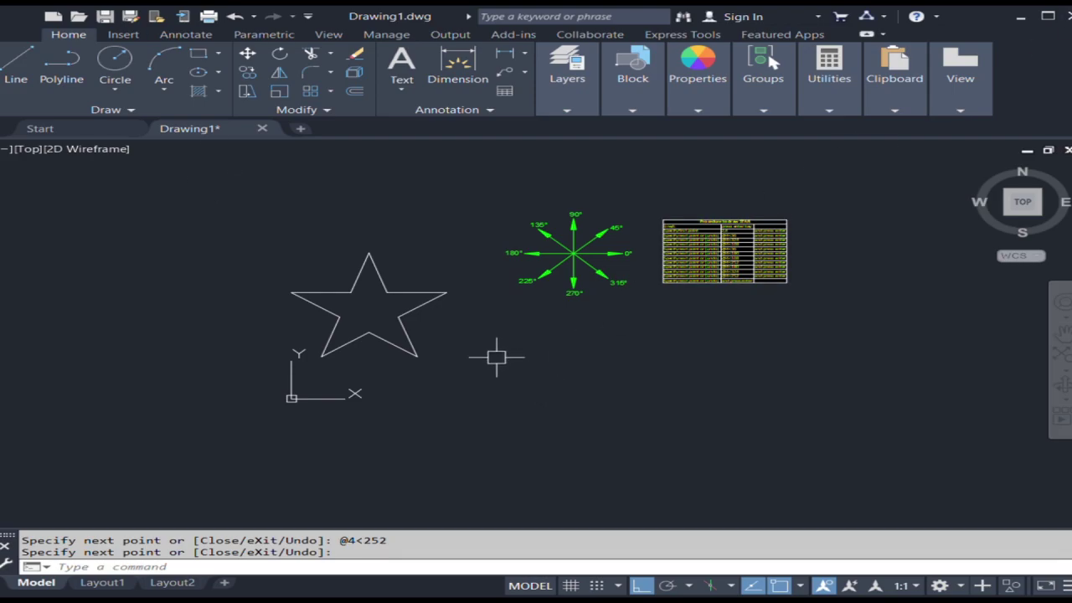
- Pan and zoom to view the angle reference diagram, then recentre on the star
scroll(378, 358, "up", 5)
scroll(379, 358, "down", 5)
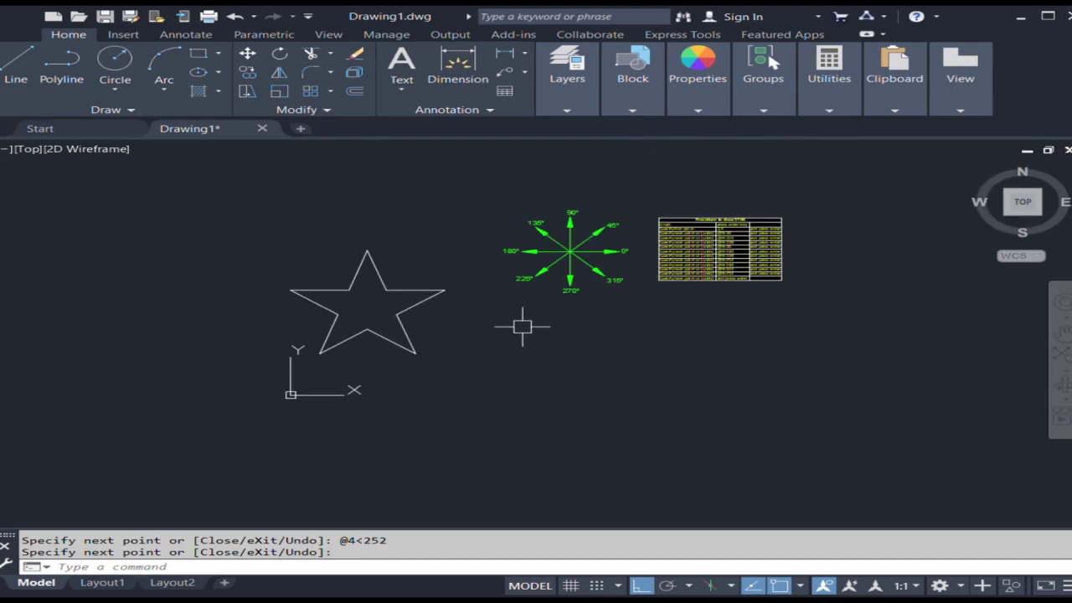
scroll(732, 233, "up", 8)
scroll(671, 266, "down", 8)
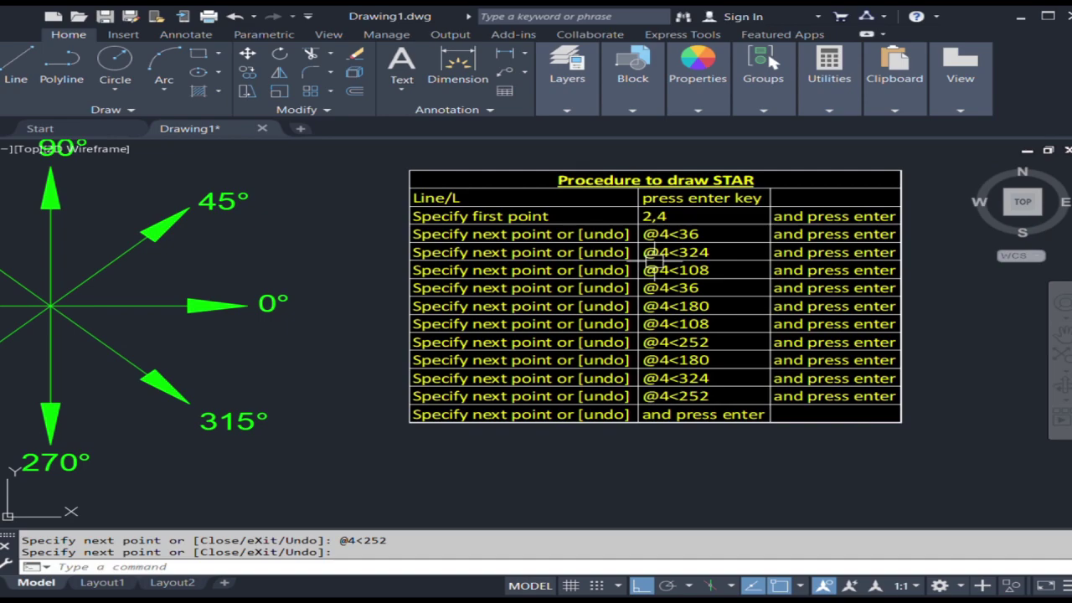
middle_click_drag(239, 383, 701, 383)
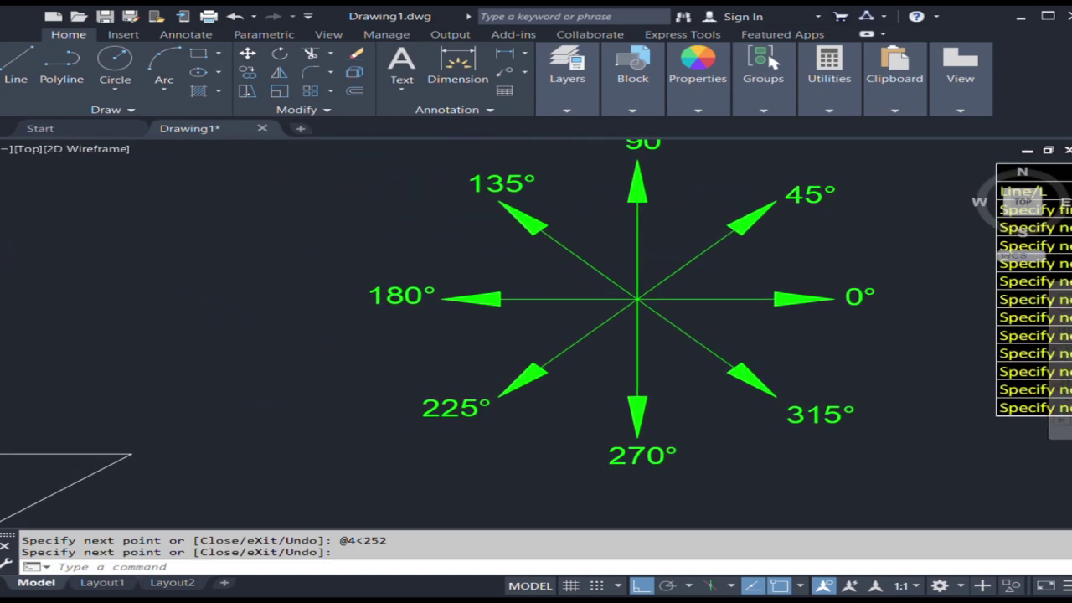
scroll(735, 321, "down", 3)
middle_click_drag(431, 419, 745, 285)
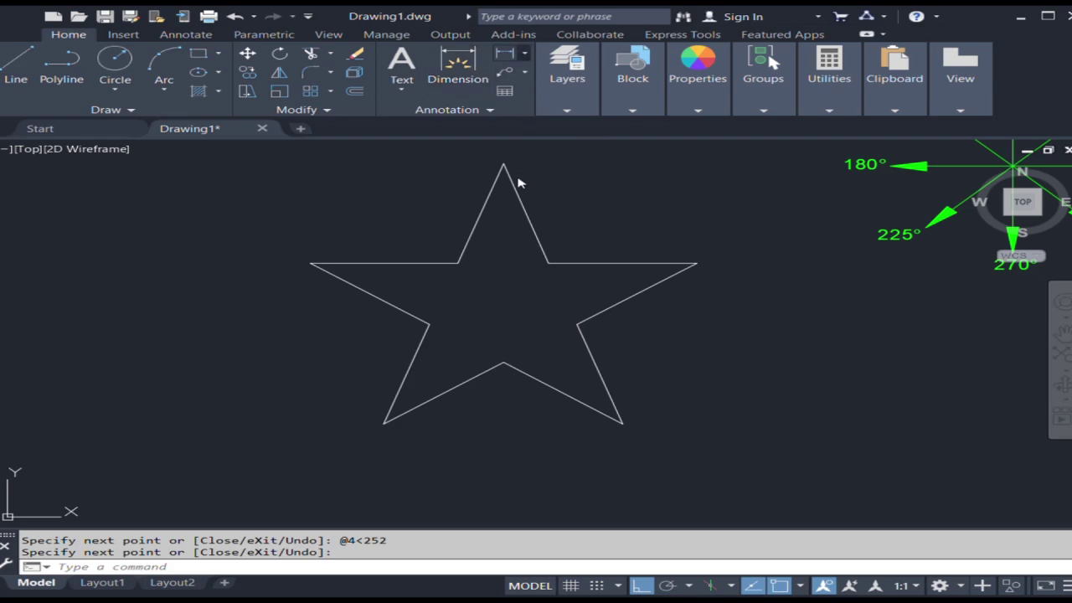
- Add a 36° angular dimension inside the lower-left star point
scroll(415, 408, "up", 2)
left_click(416, 407)
left_click(402, 355)
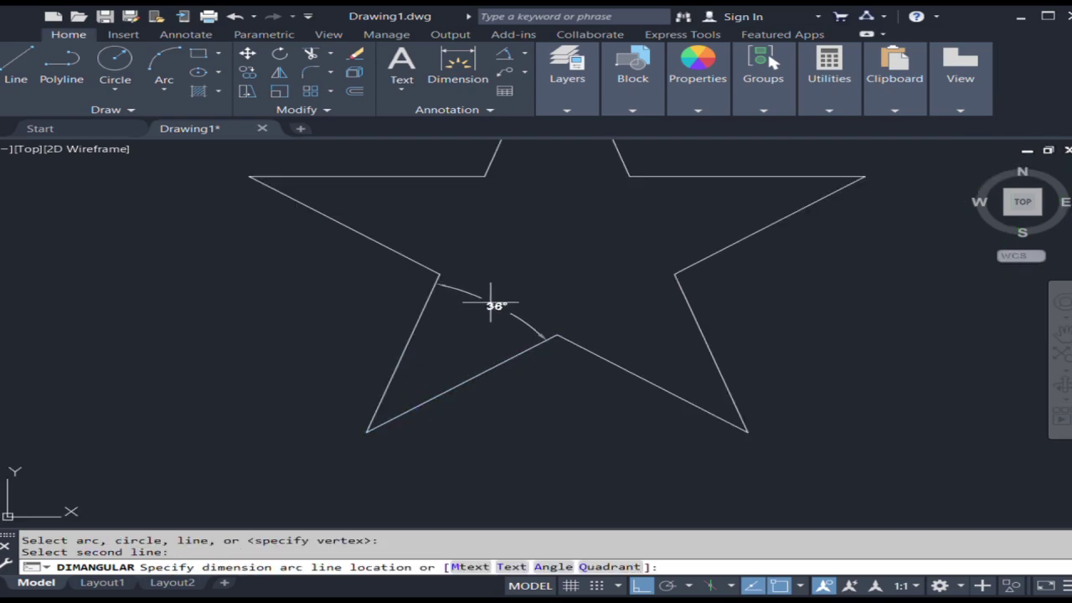
left_click(474, 324)
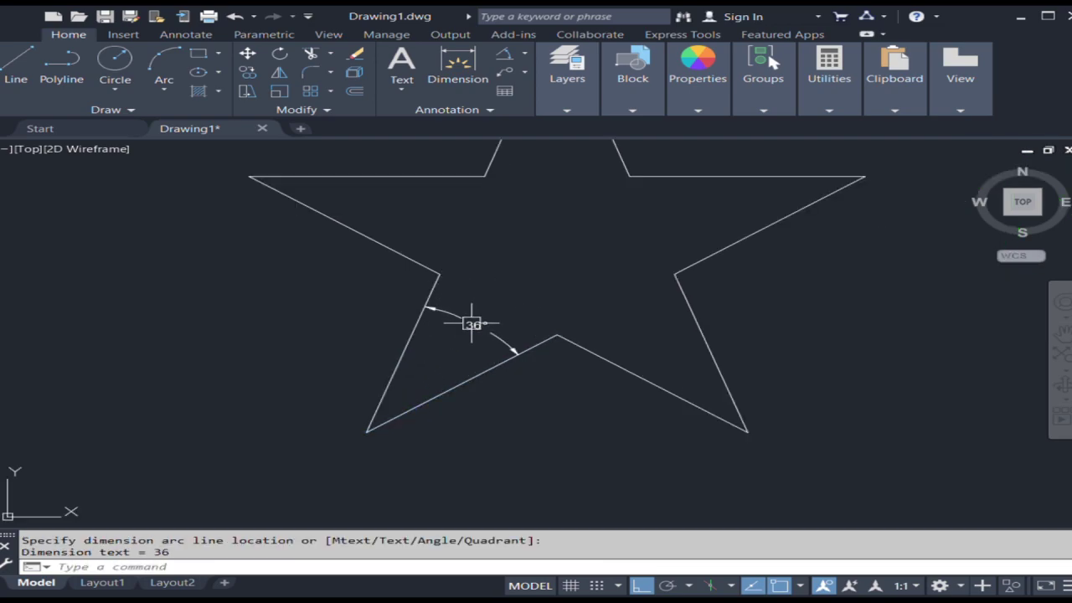
- Add 108° angular dimensions at the bottom, right and upper-right notches
left_click(488, 72)
left_click(454, 390)
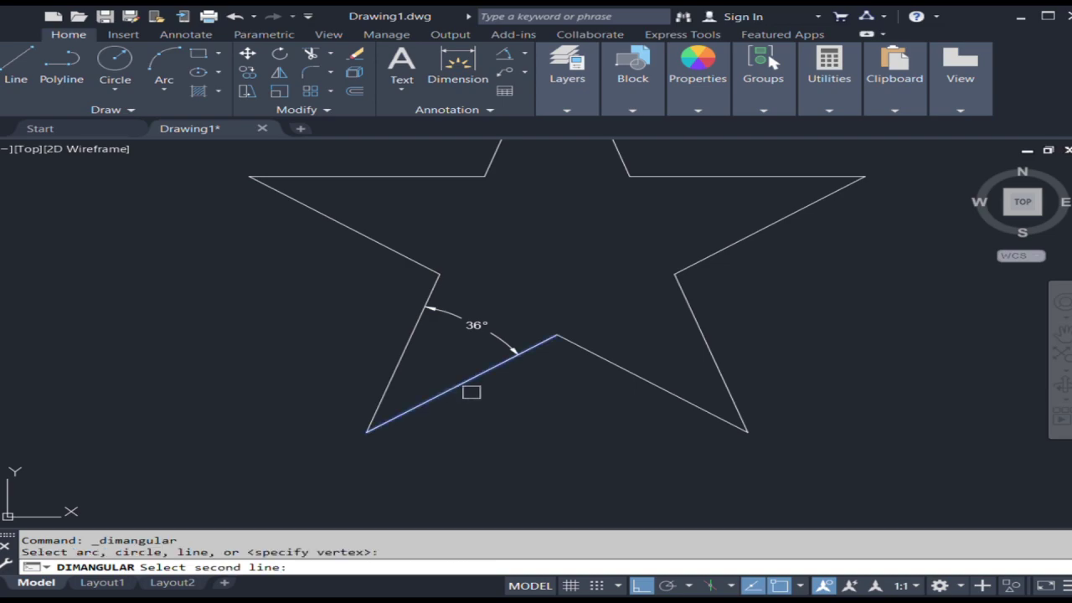
left_click(608, 370)
left_click(557, 407)
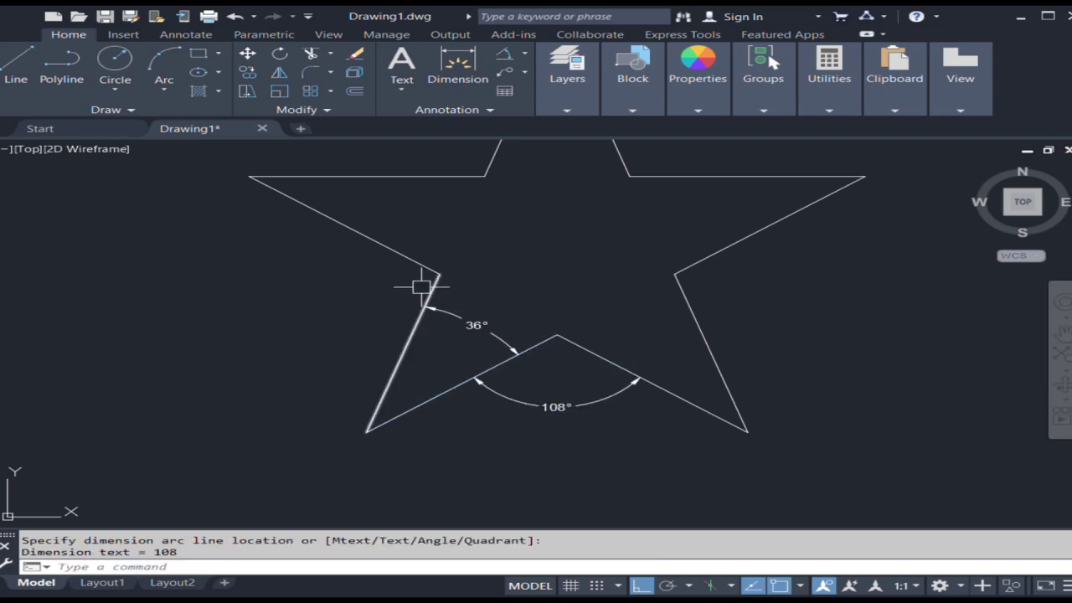
left_click(504, 55)
left_click(690, 307)
left_click(722, 249)
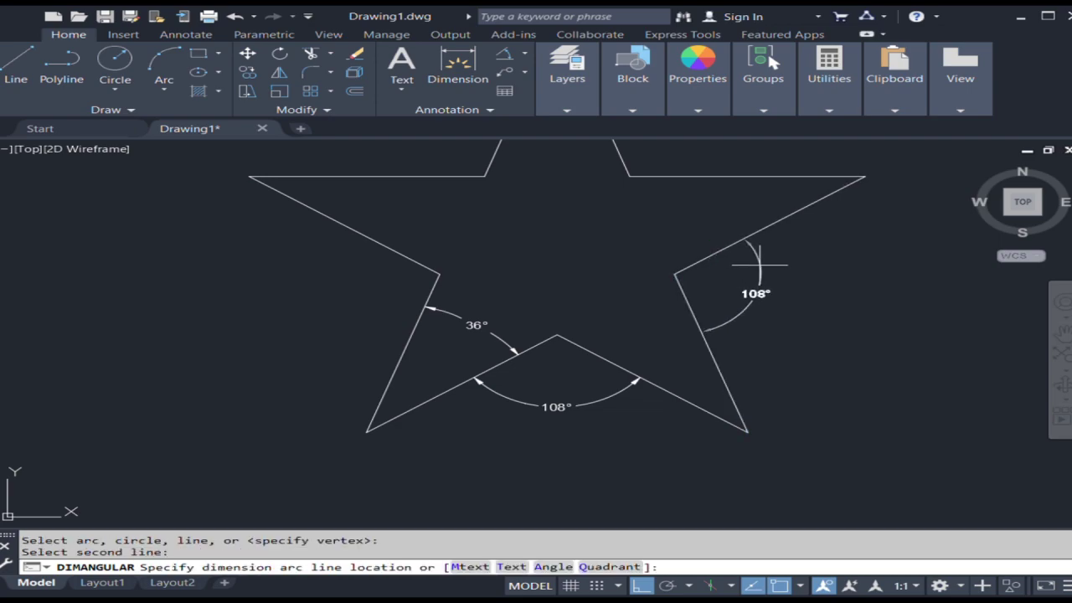
left_click(757, 278)
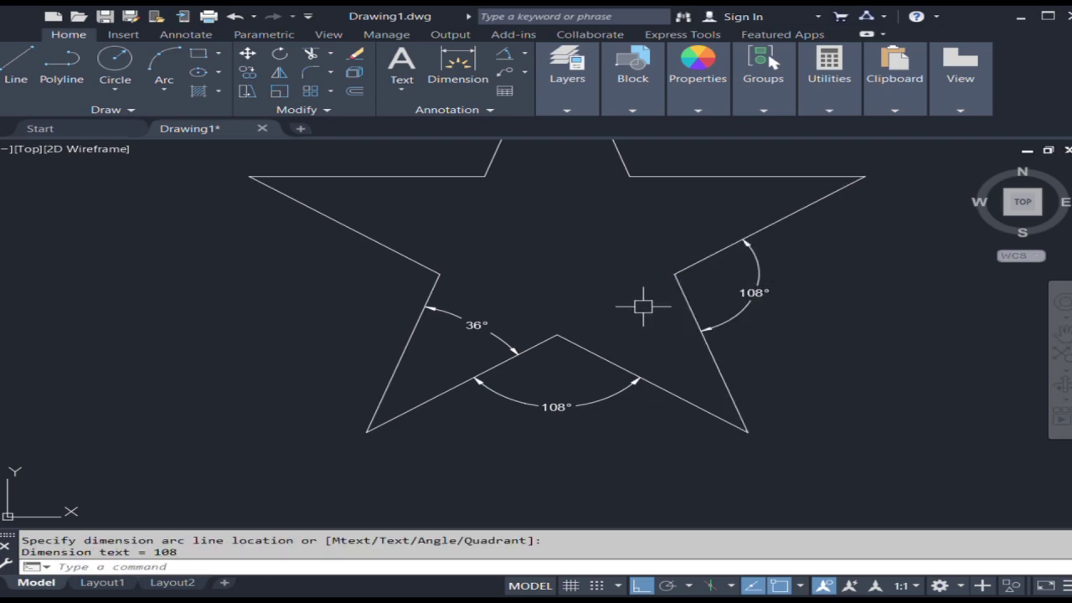
middle_click_drag(682, 282, 665, 366)
key("Return")
left_click(671, 264)
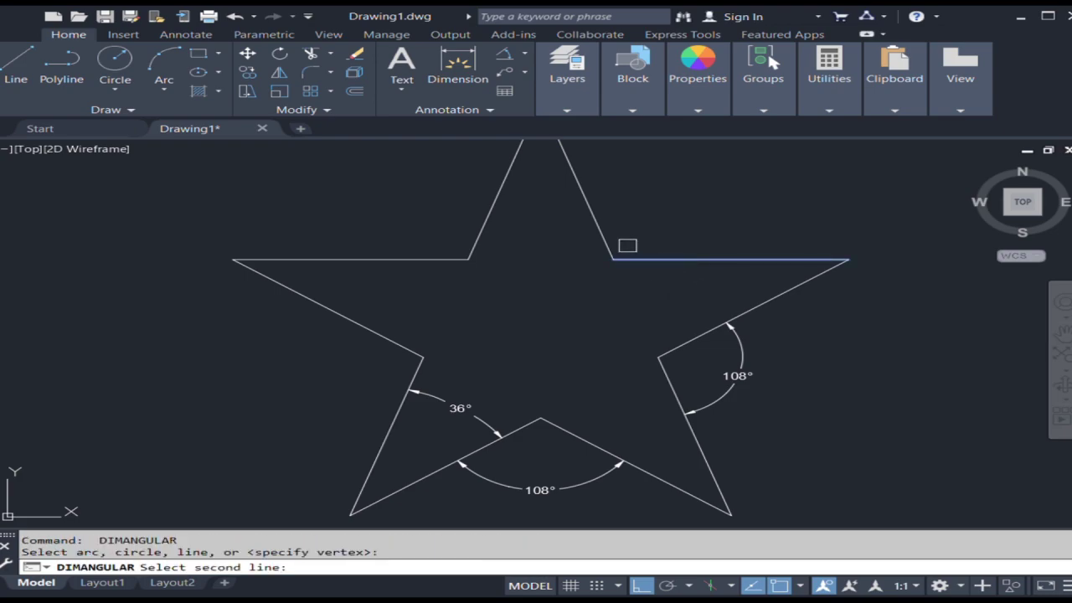
left_click(608, 245)
left_click(645, 245)
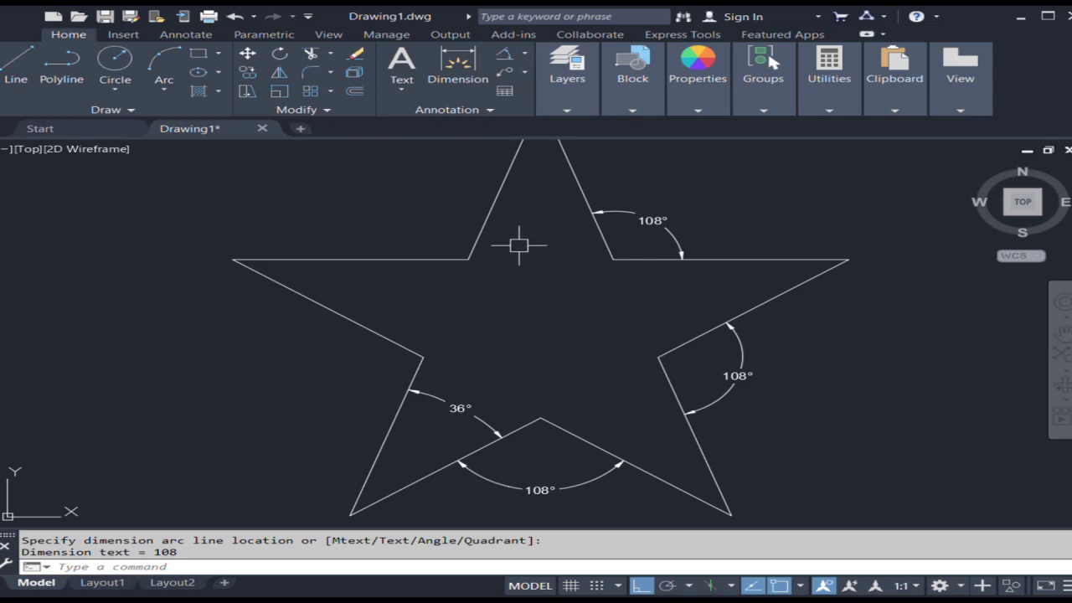
- Add a 144° angular dimension at the upper-left tip and recentre the view
left_click(504, 53)
left_click(245, 278)
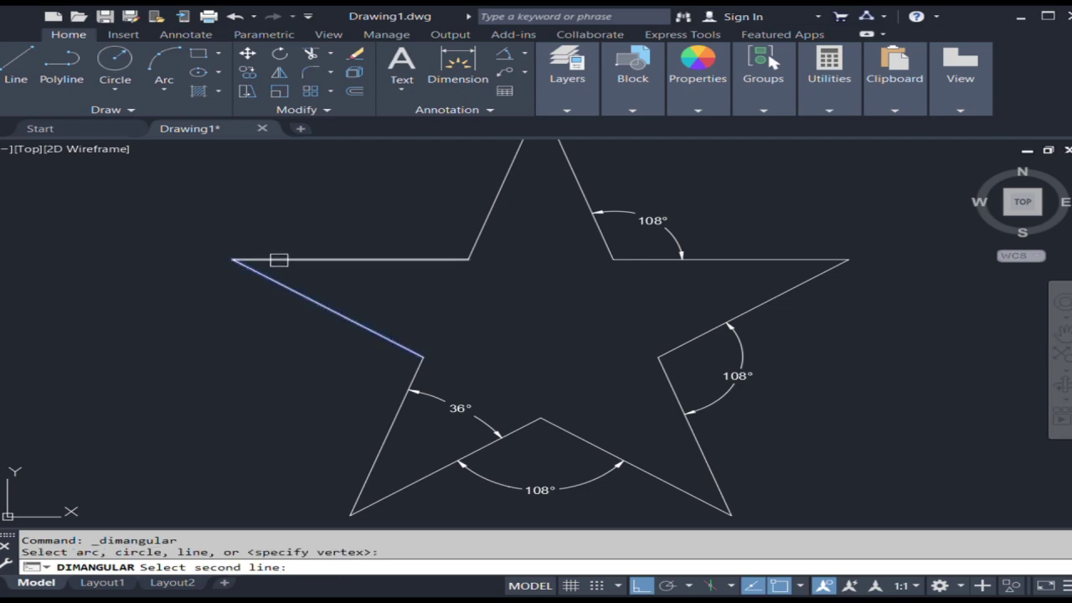
left_click(277, 259)
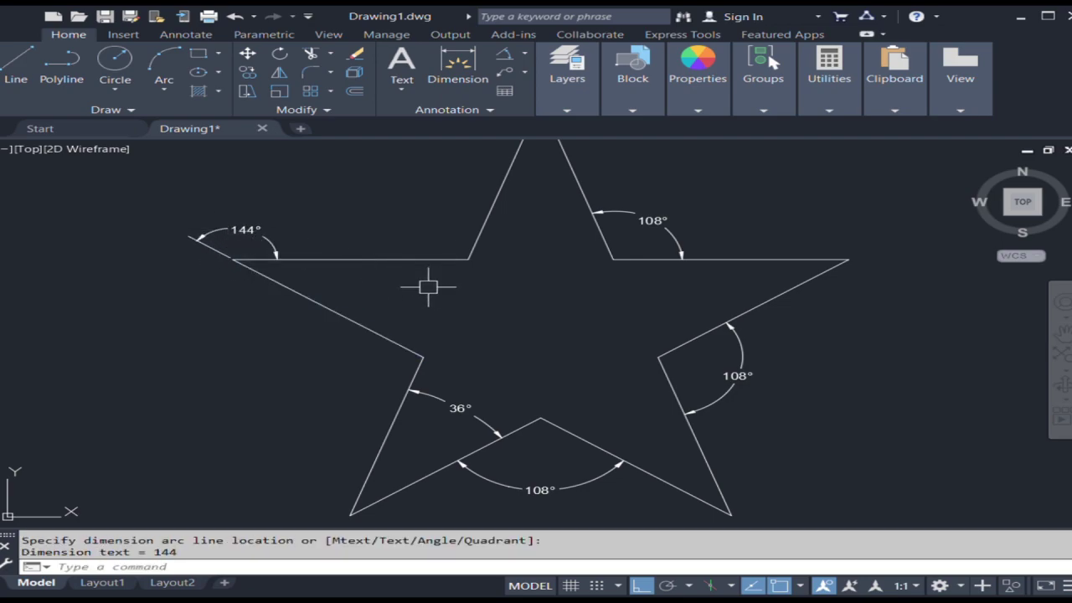
scroll(440, 288, "down", 2)
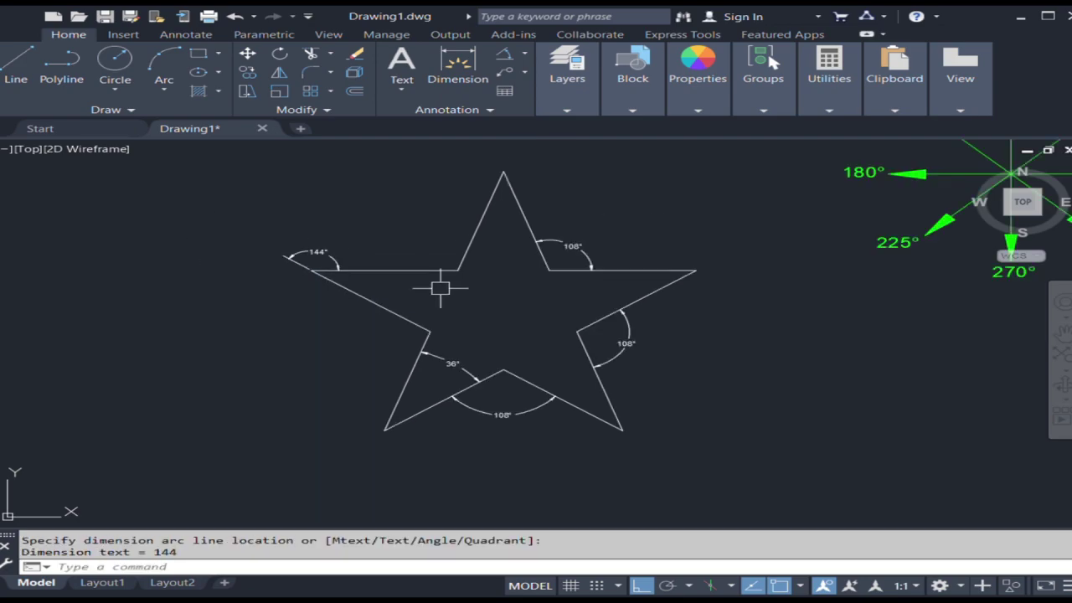
middle_click_drag(462, 333, 413, 284)
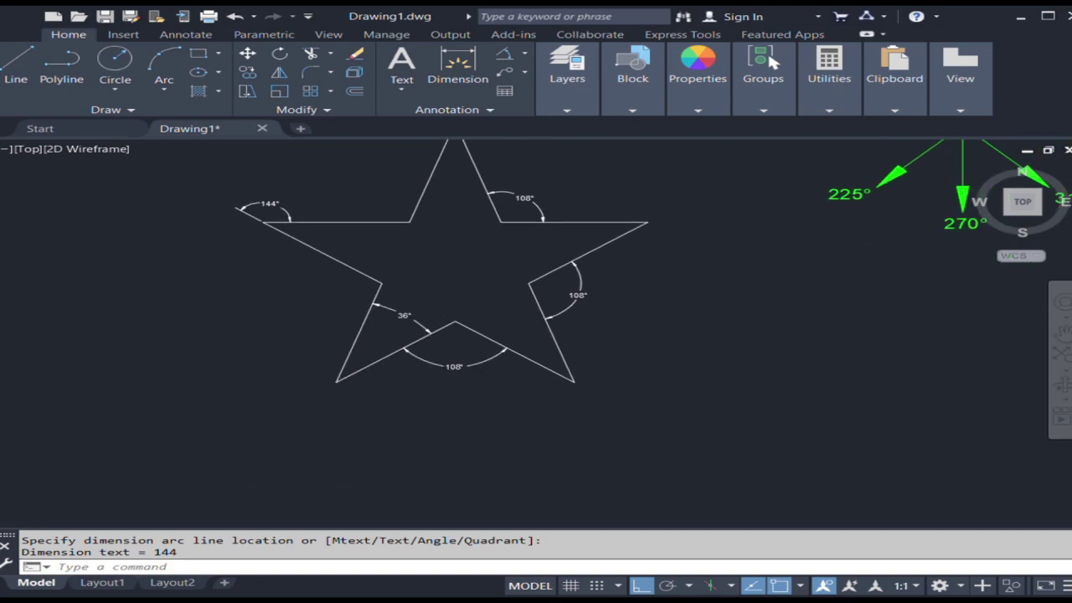
scroll(425, 371, "up", 5)
scroll(446, 383, "down", 5)
scroll(598, 307, "up", 4)
scroll(598, 306, "down", 3)
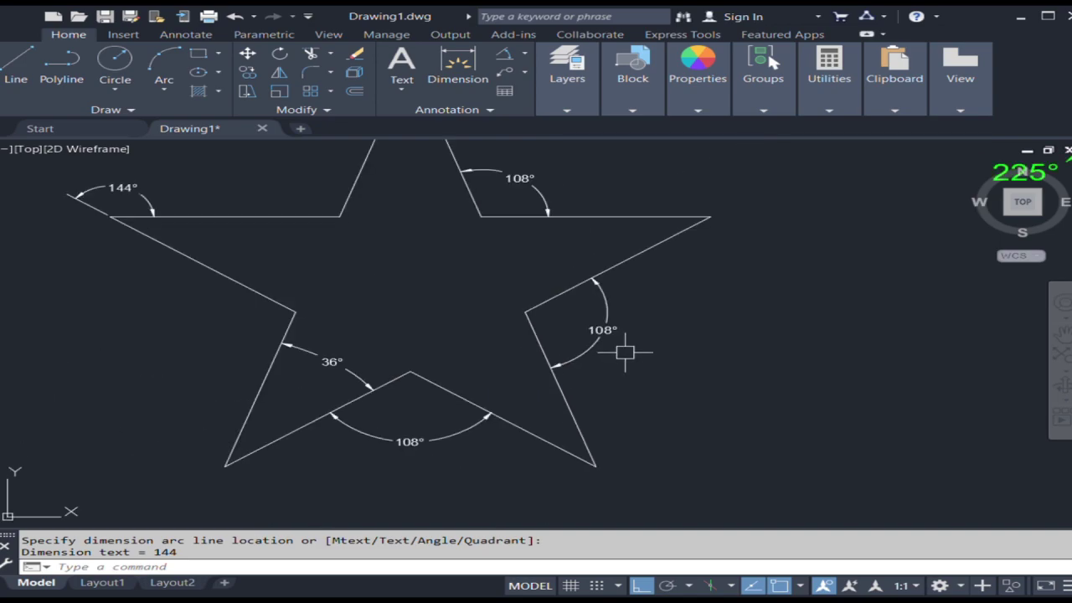
middle_click_drag(431, 332, 611, 377)
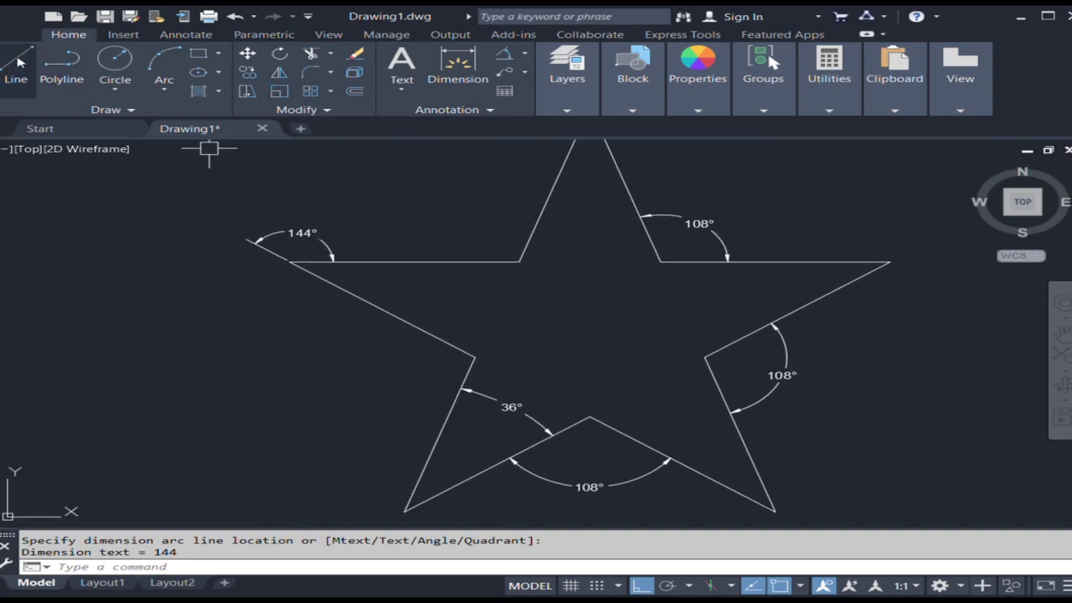
- Draw a line from the star's left tip to the right inner corner
left_click(18, 62)
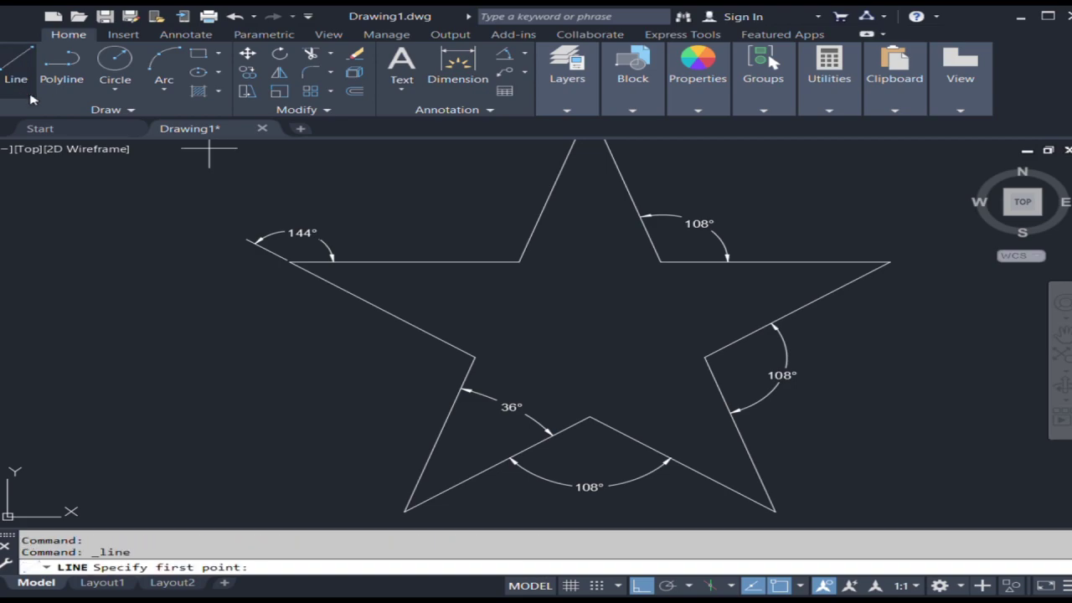
scroll(284, 270, "up", 3)
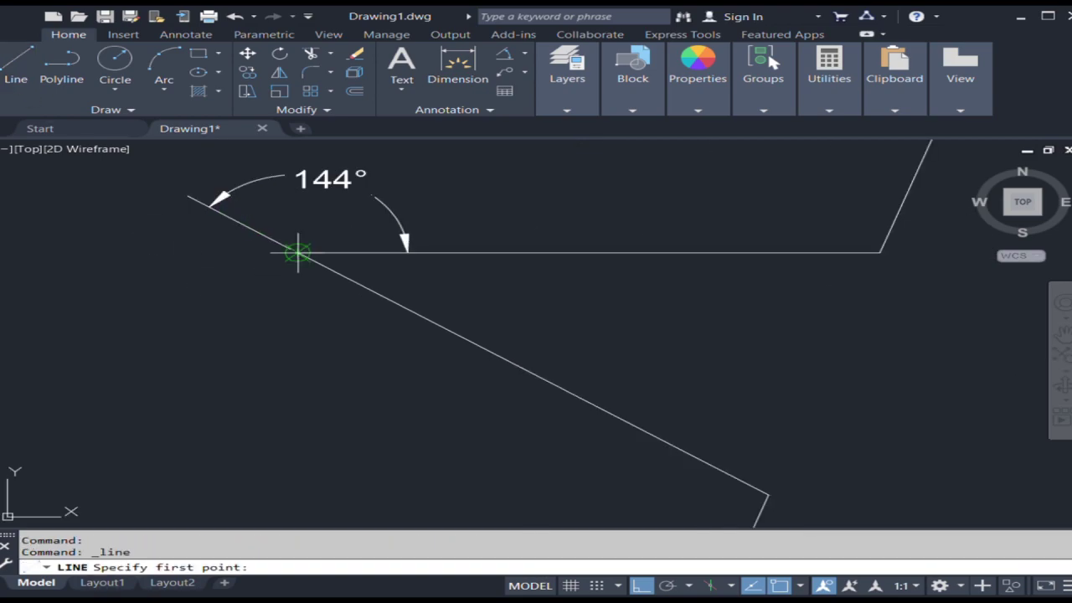
left_click(297, 251)
scroll(297, 252, "down", 3)
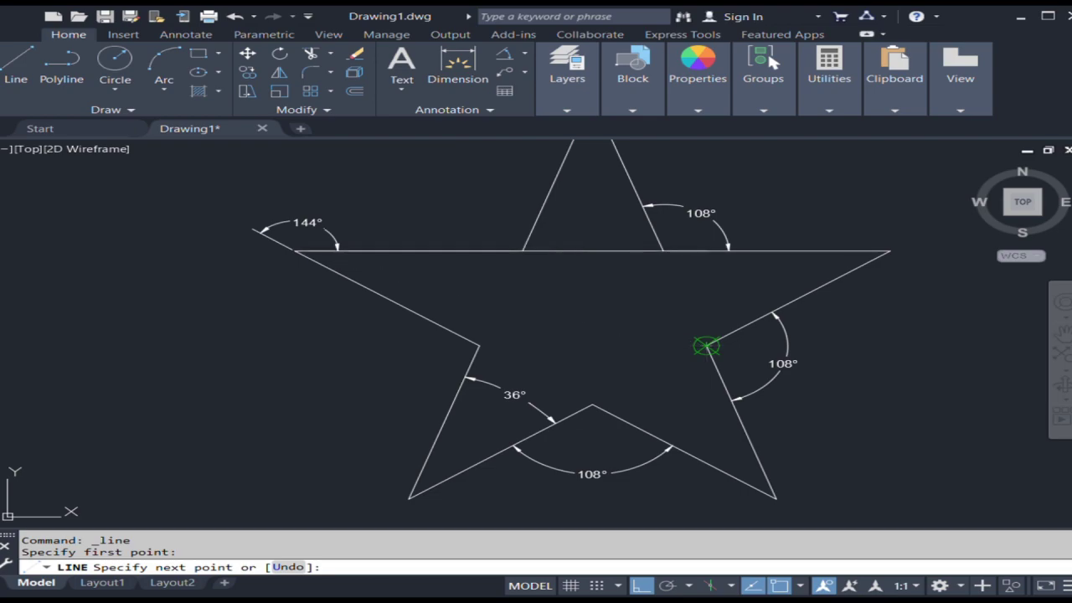
left_click(706, 345)
key("Escape")
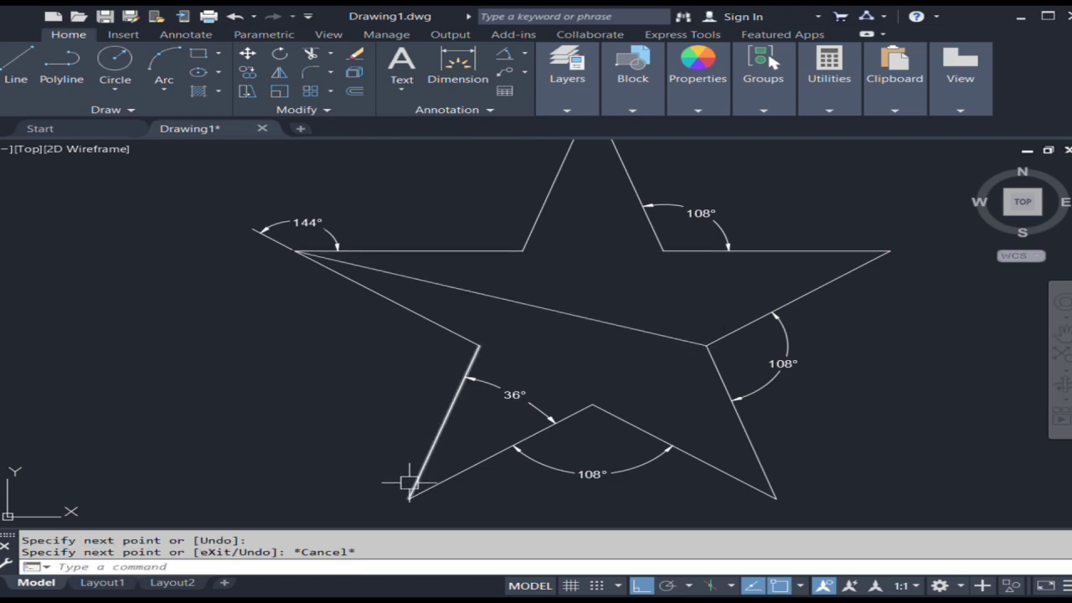
- Draw a second line from the bottom-left tip to the upper-right inner corner
left_click(14, 67)
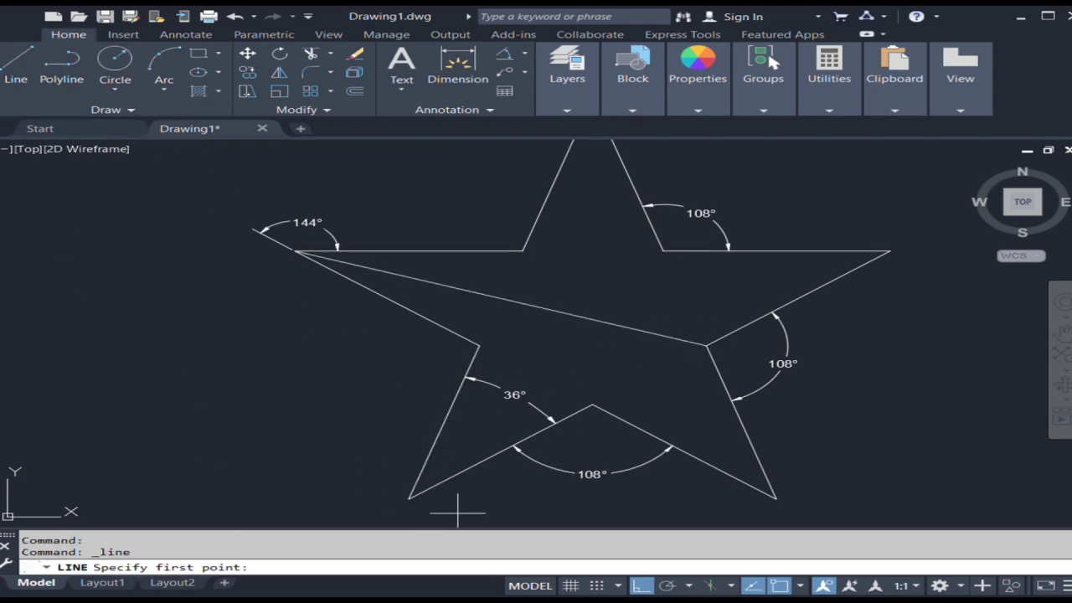
left_click(408, 498)
left_click(661, 249)
key("Escape")
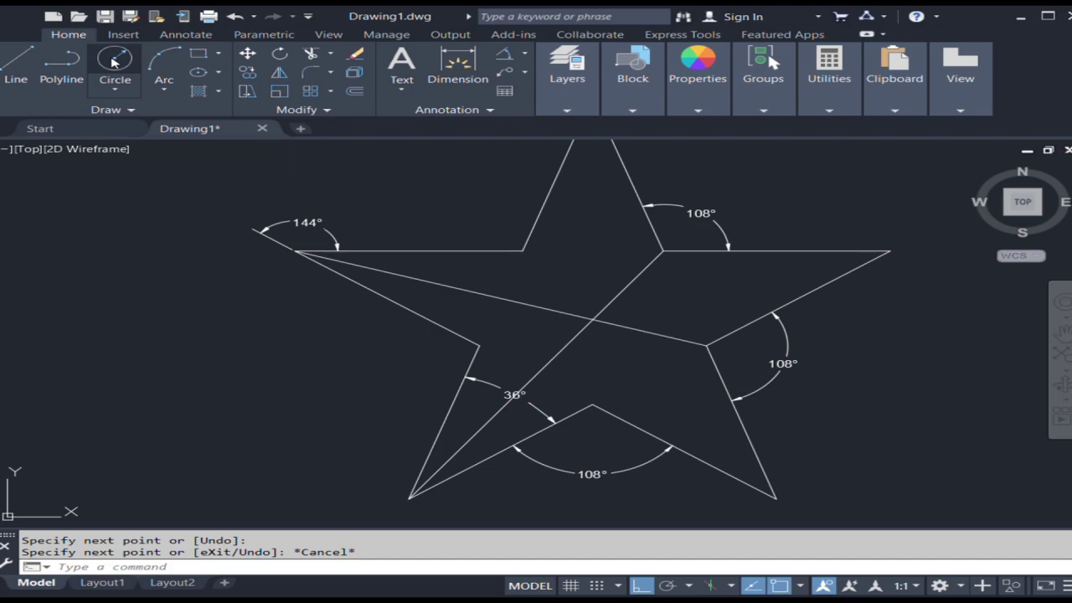
- Draw a circle centred at the diagonals' intersection, touching the inner corners
left_click(114, 63)
left_click(592, 320)
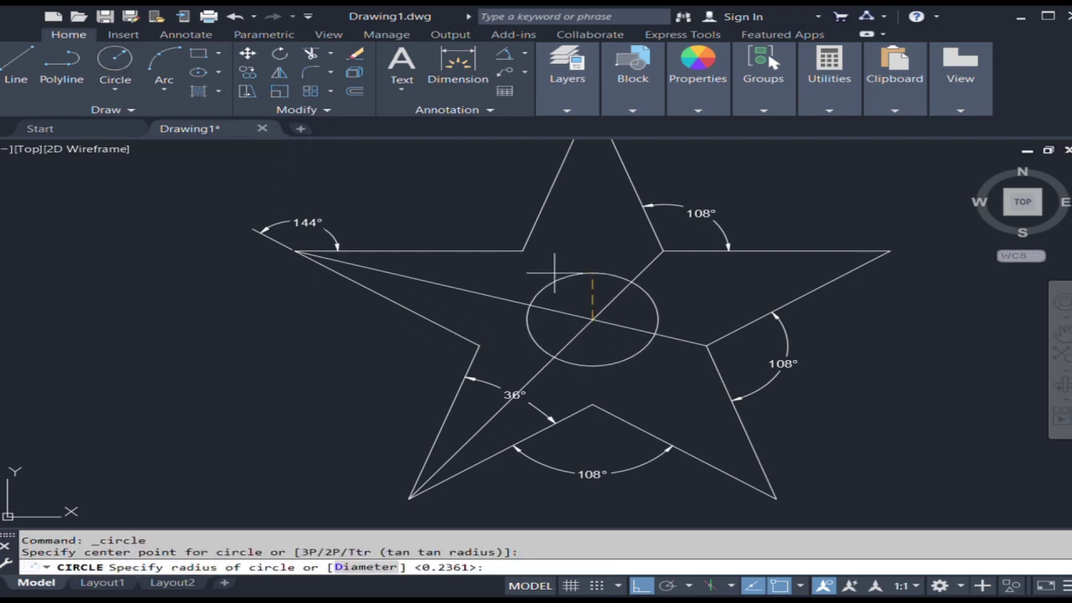
left_click(524, 251)
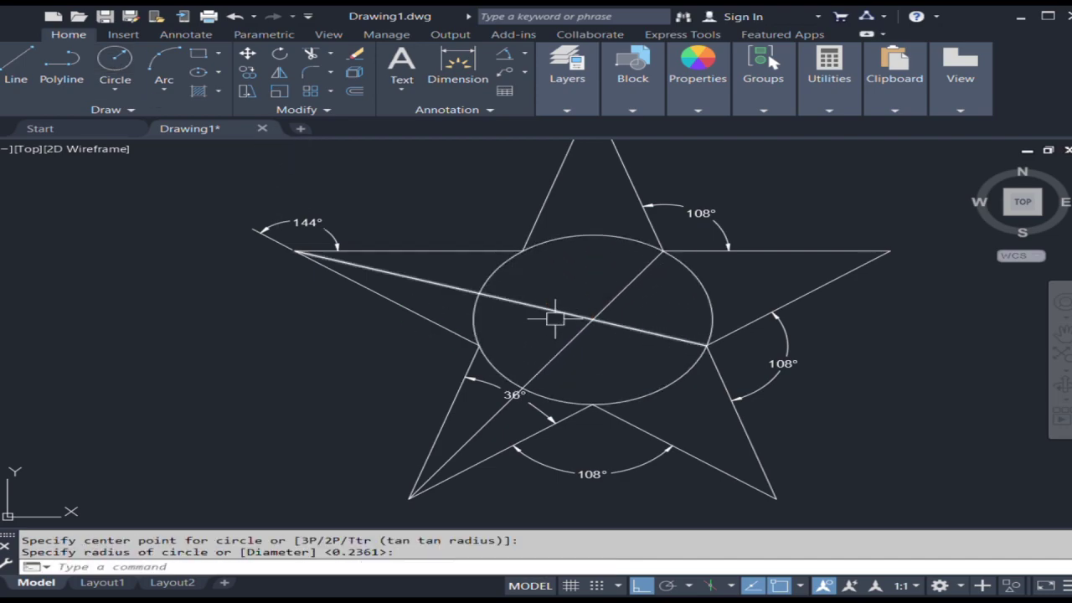
- Erase the two diagonal construction lines
left_click(598, 347)
left_click(517, 377)
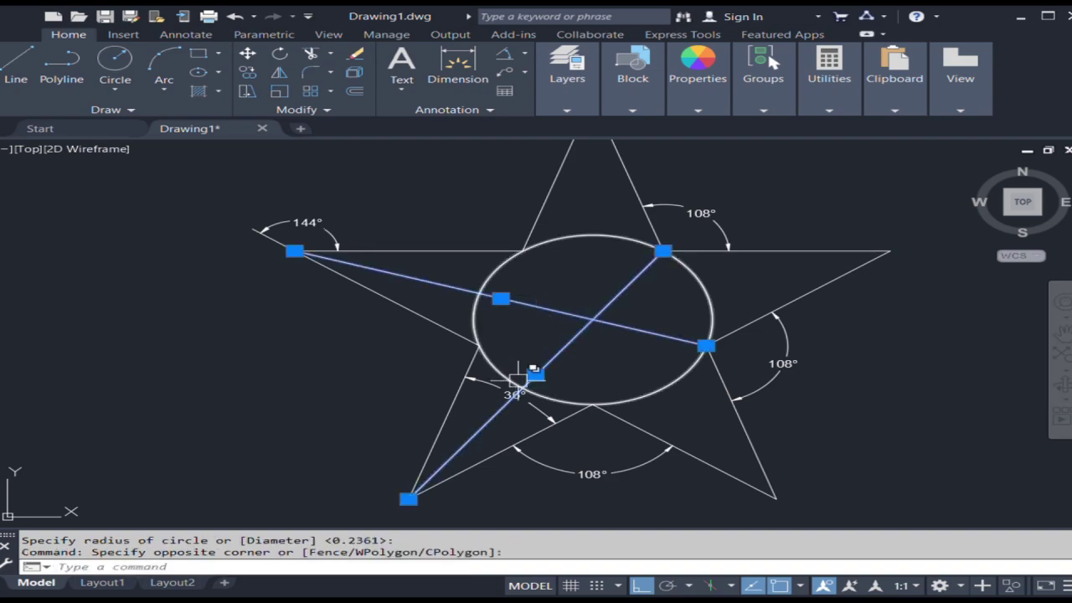
left_click(354, 57)
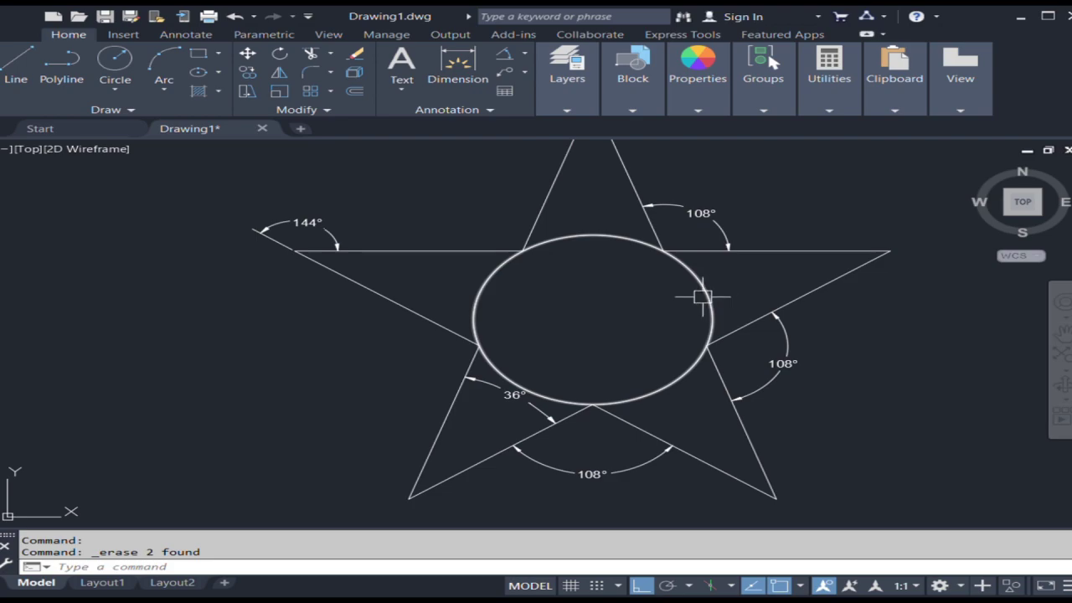
- Label the lower-left point's outer edge with an aligned dimension reading 4
scroll(577, 347, "down", 2)
middle_click_drag(577, 355, 603, 315)
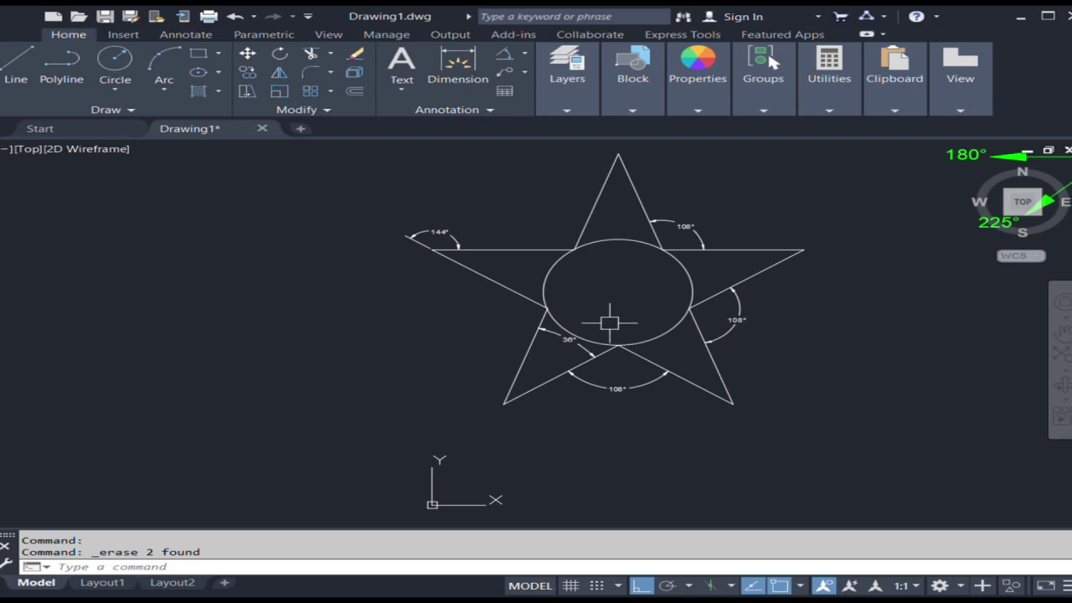
middle_click_drag(608, 323, 532, 333)
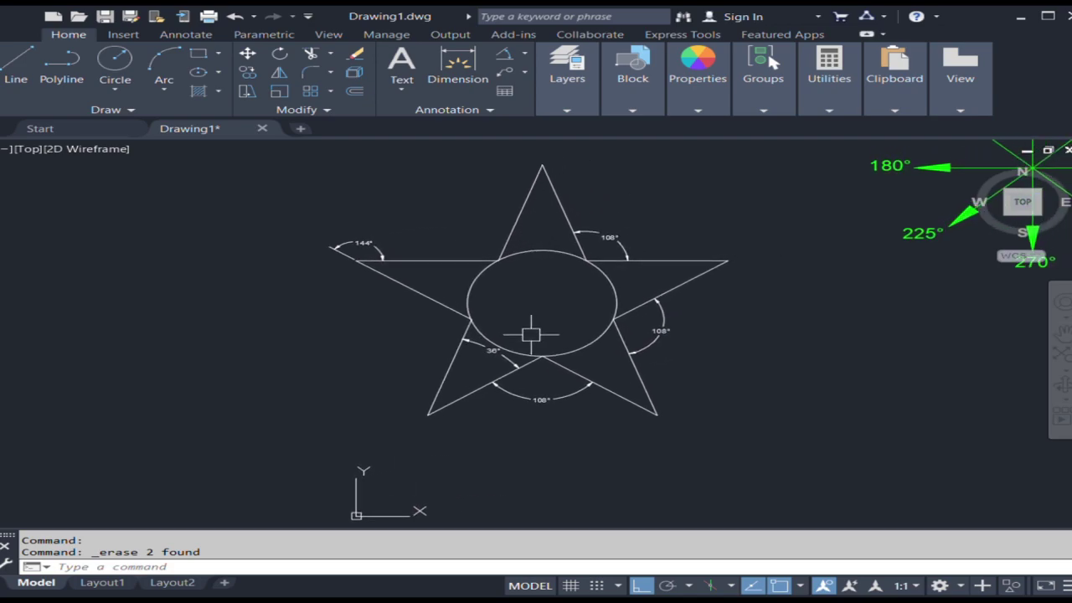
left_click(503, 52)
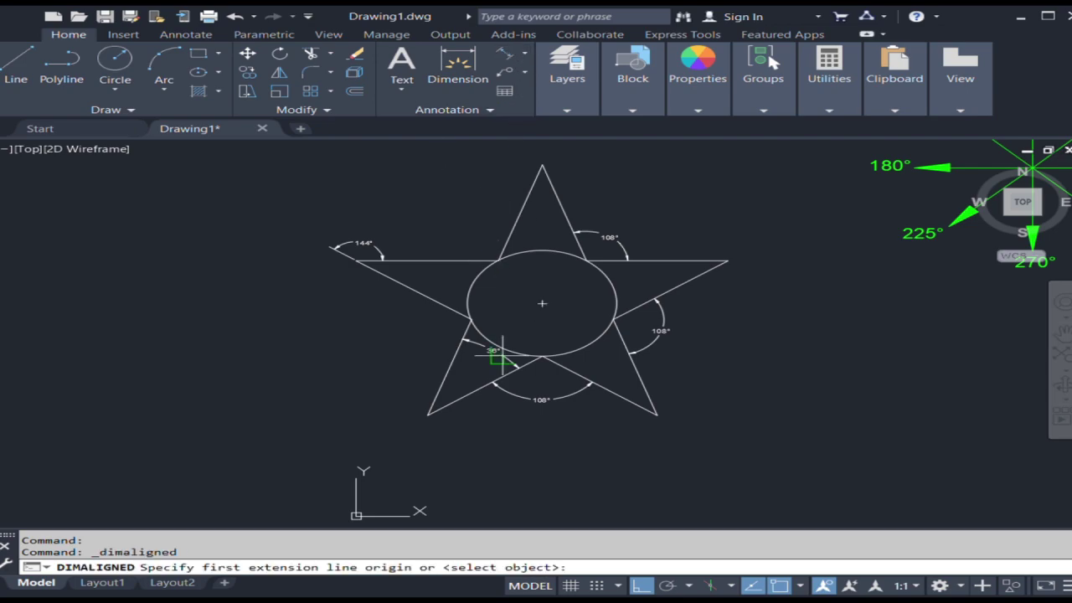
scroll(508, 407, "up", 2)
key("Return")
left_click(400, 358)
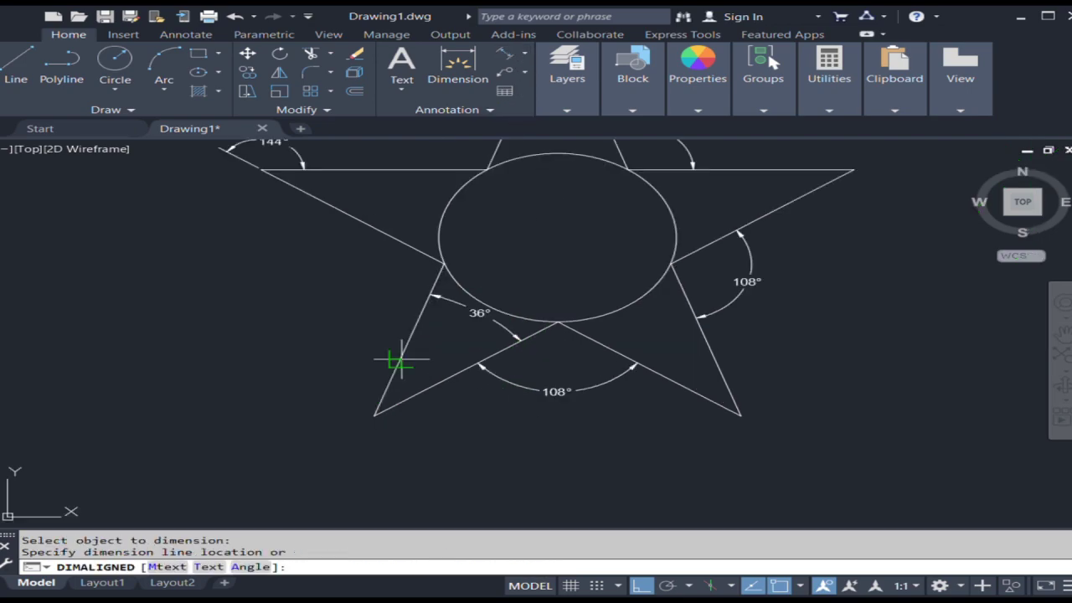
left_click(370, 342)
middle_click_drag(312, 369, 284, 344)
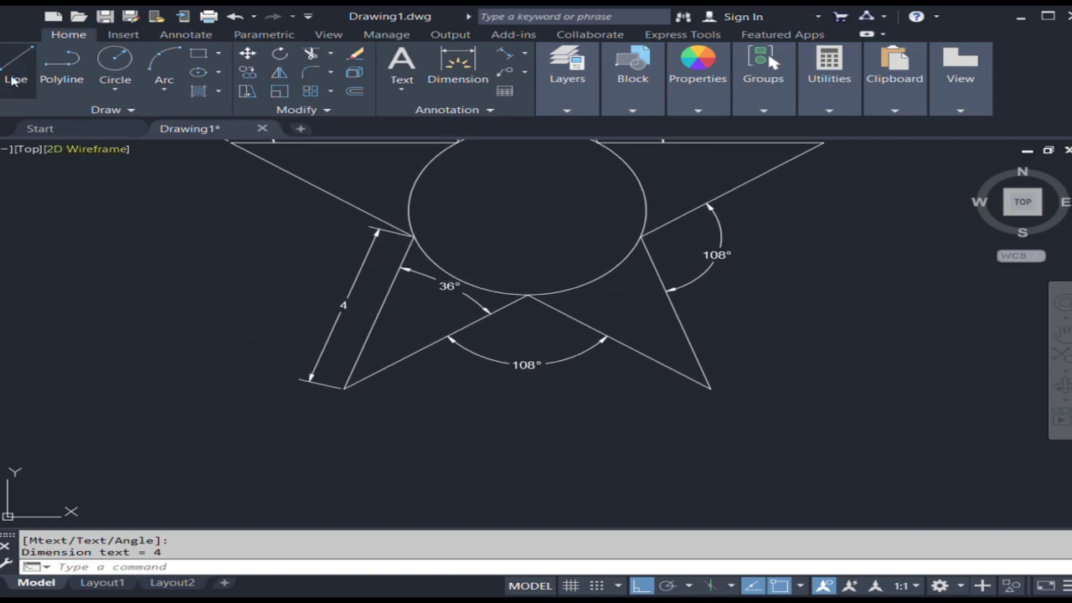
left_click(16, 63)
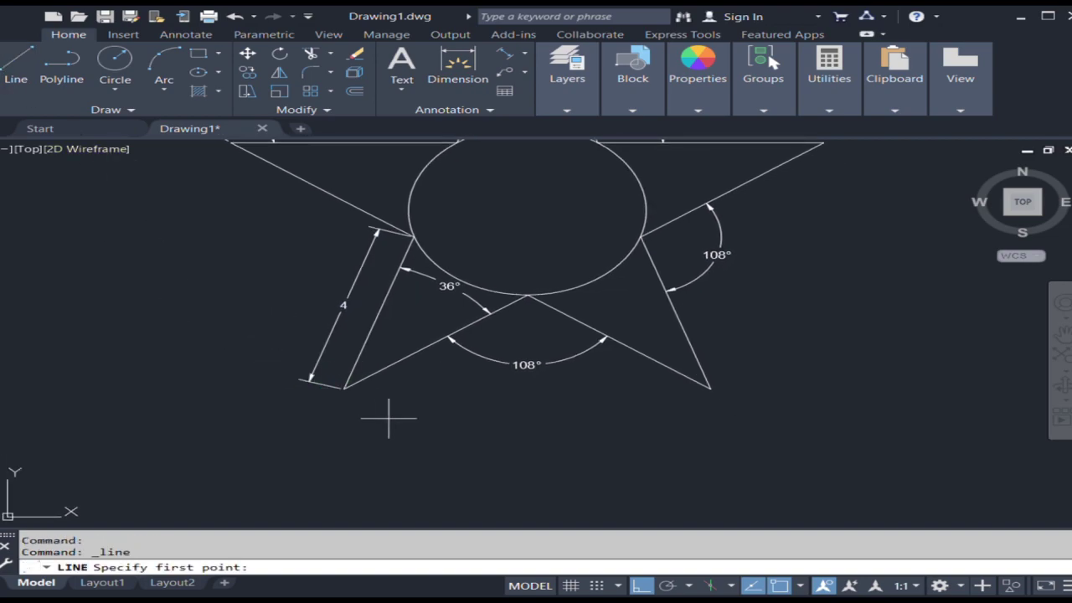
- Draw a dashed horizontal reference line rightward from the bottom-left tip
scroll(385, 414, "up", 3)
left_click(269, 350)
left_click(455, 352)
key("Escape")
left_click(409, 351)
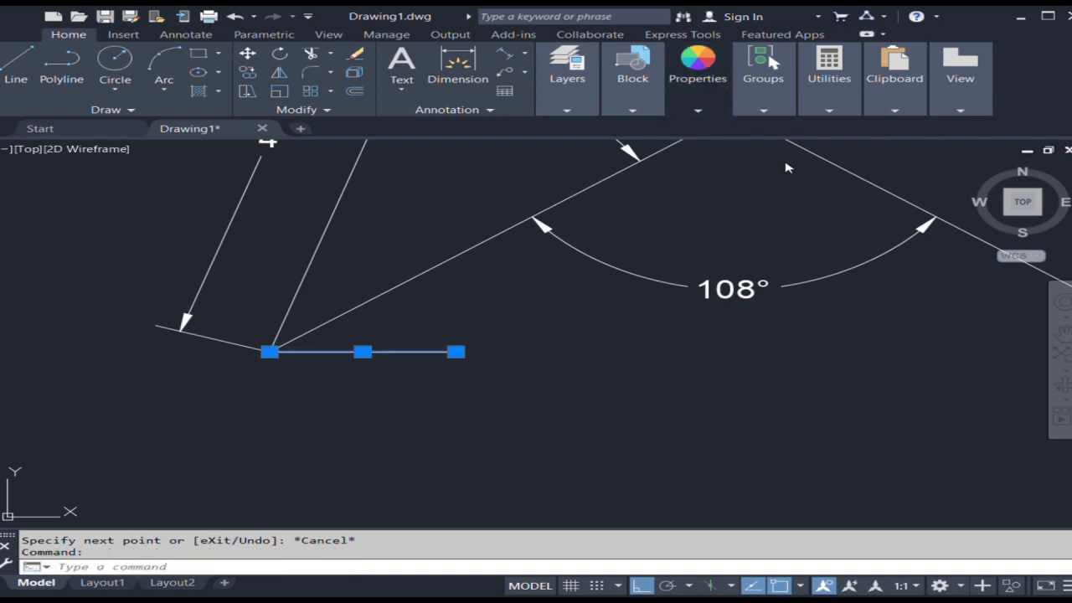
key("Escape")
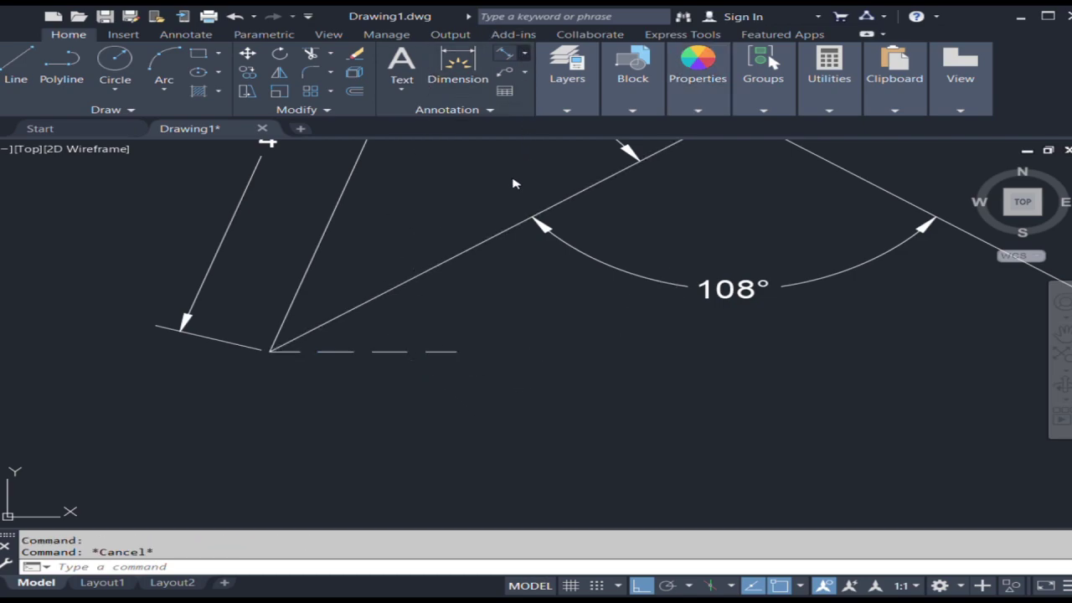
- Dimension the 36° angle between the dashed line and the rising star edge
left_click(516, 151)
left_click(335, 352)
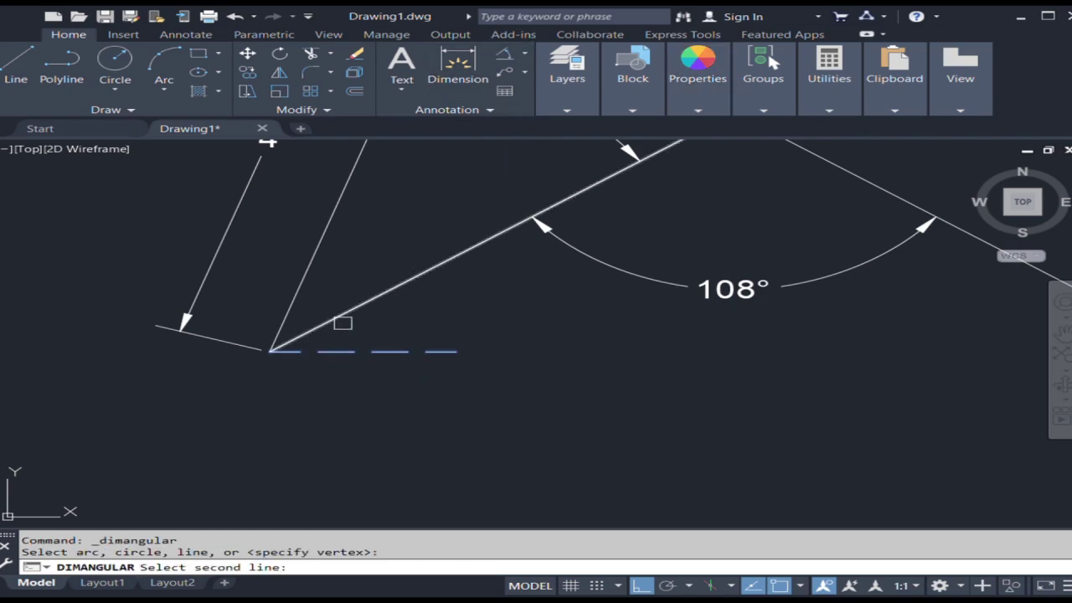
left_click(335, 319)
left_click(411, 315)
scroll(415, 352, "down", 1)
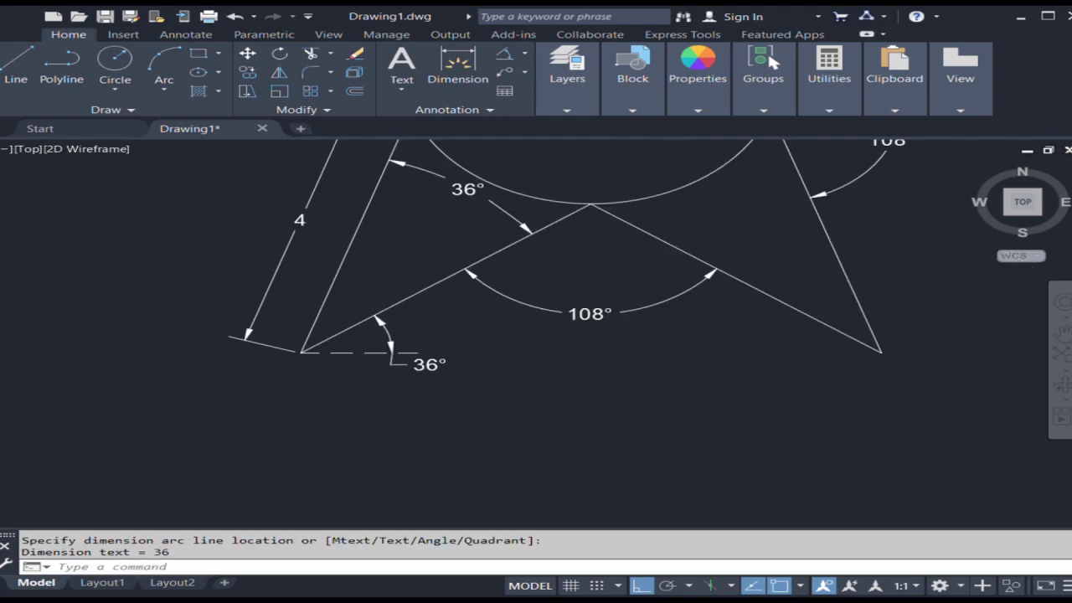
scroll(491, 352, "down", 1)
middle_click_drag(653, 383, 461, 394)
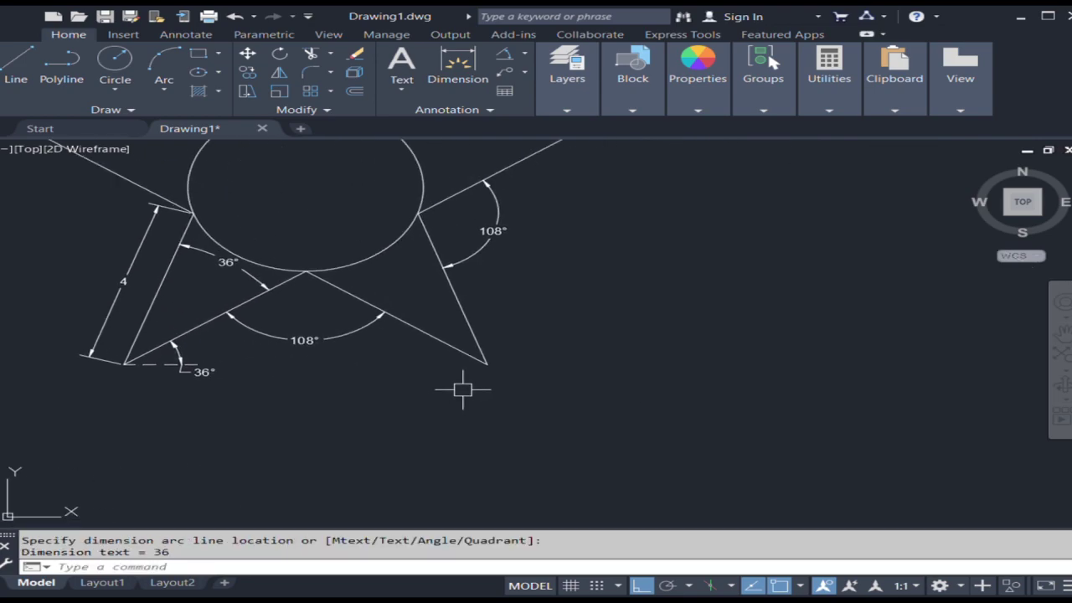
left_click(11, 63)
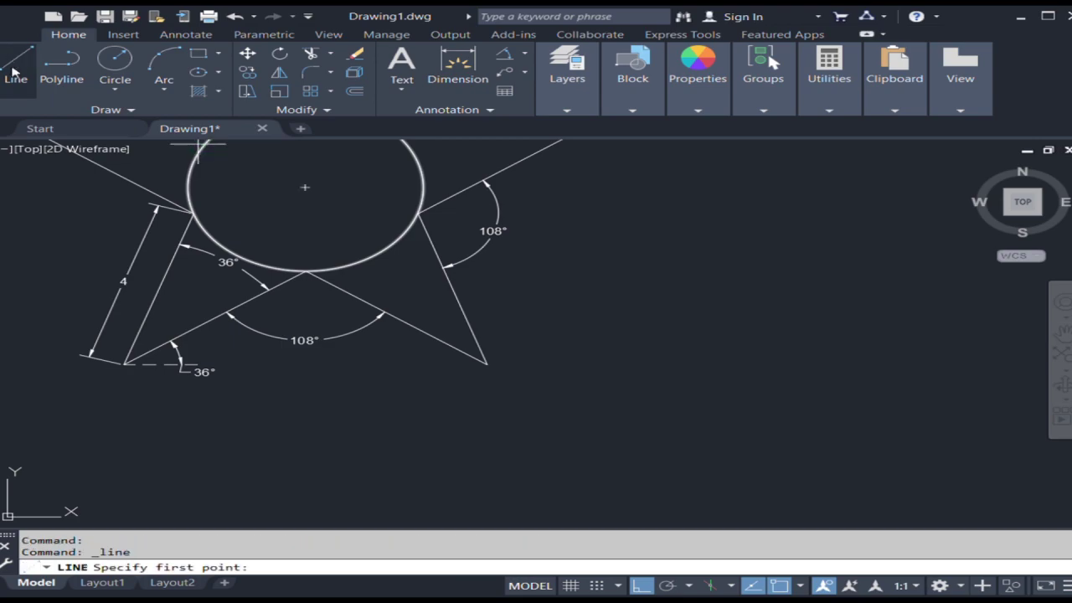
- Draw a horizontal line from the bottom-right tip and make it dashed using MATCHPROP
left_click(487, 364)
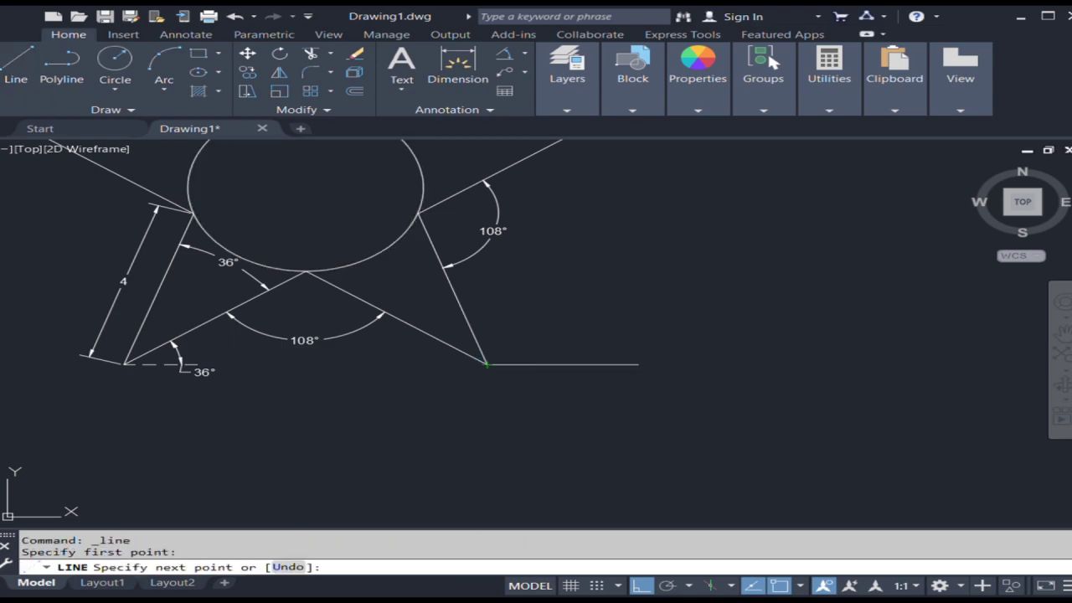
left_click(638, 364)
key("Escape")
key("Escape")
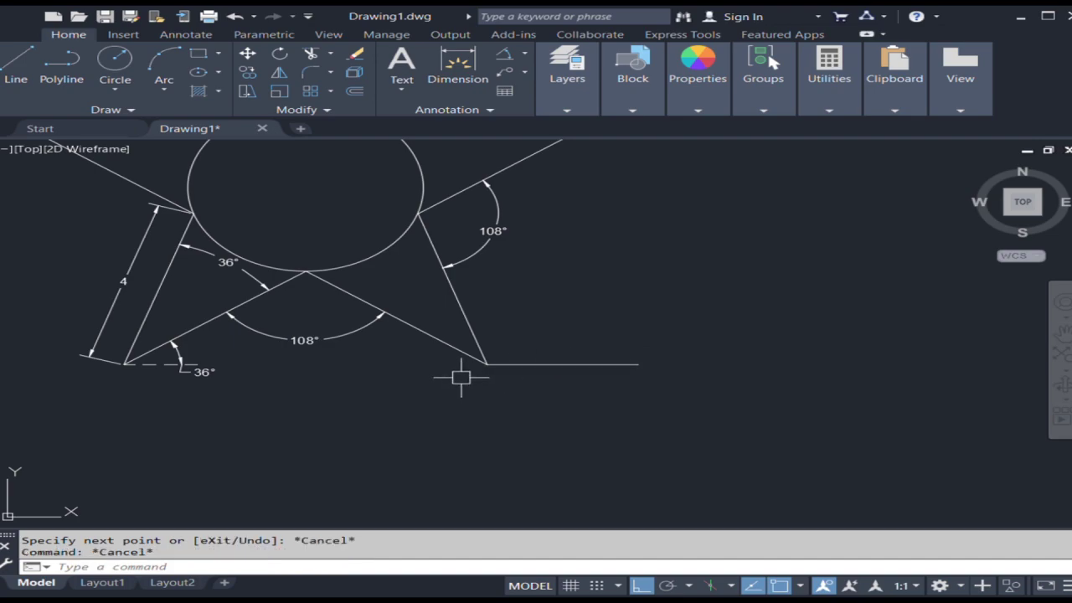
type("m")
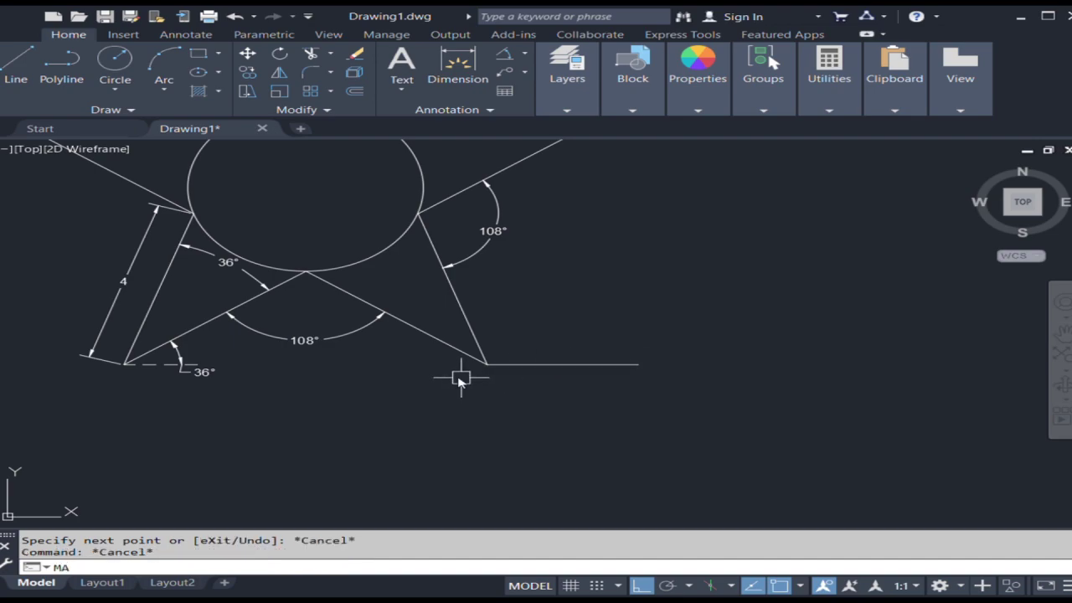
key("Return")
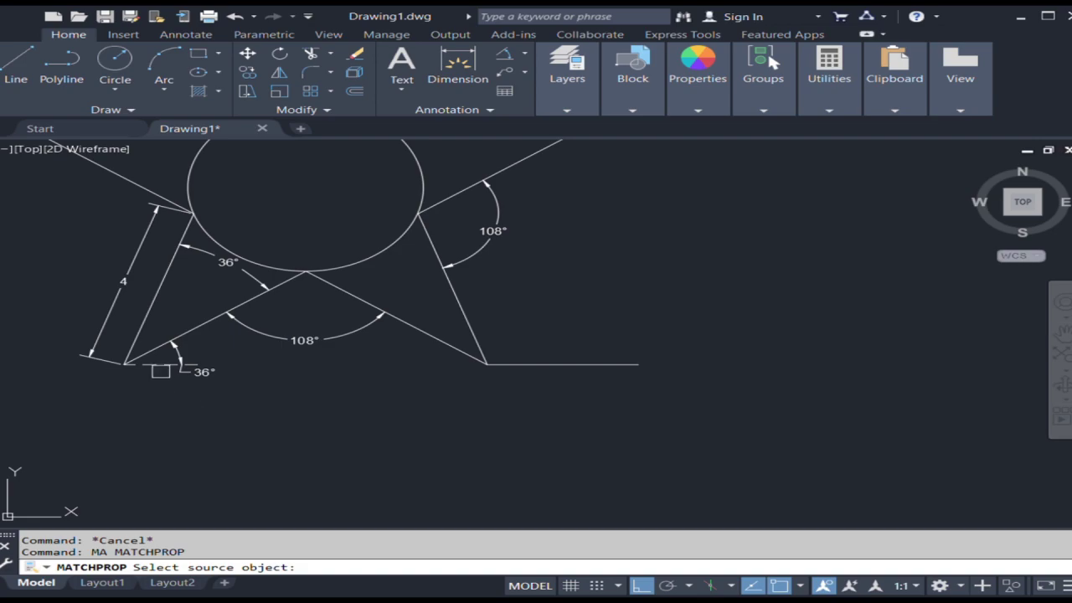
left_click(160, 369)
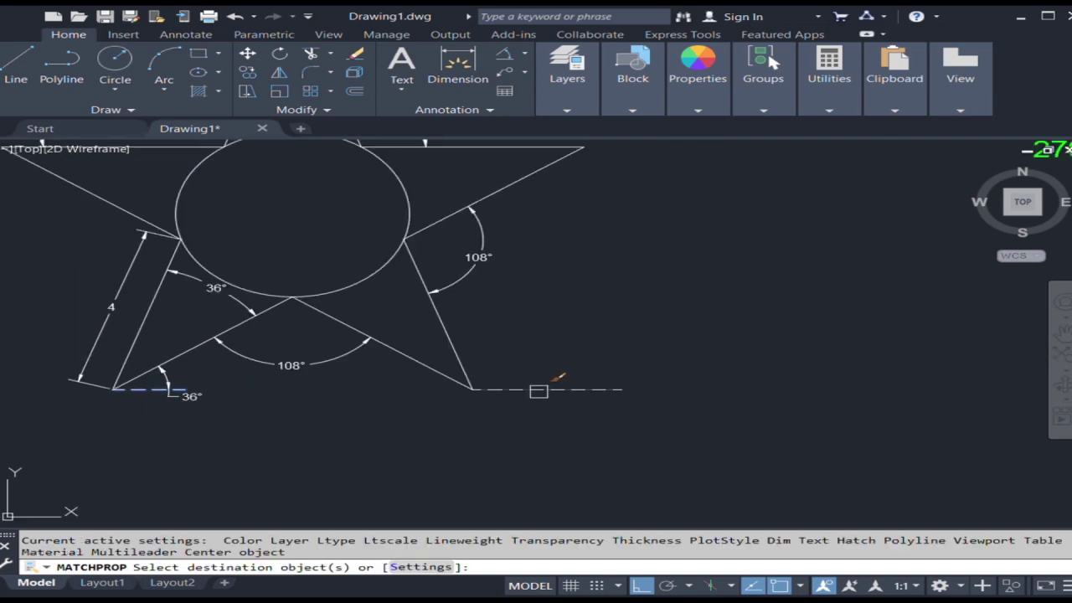
left_click(539, 390)
- Dimension the 108° angle between the dashed line and the star edge
left_click(503, 53)
left_click(585, 390)
left_click(453, 350)
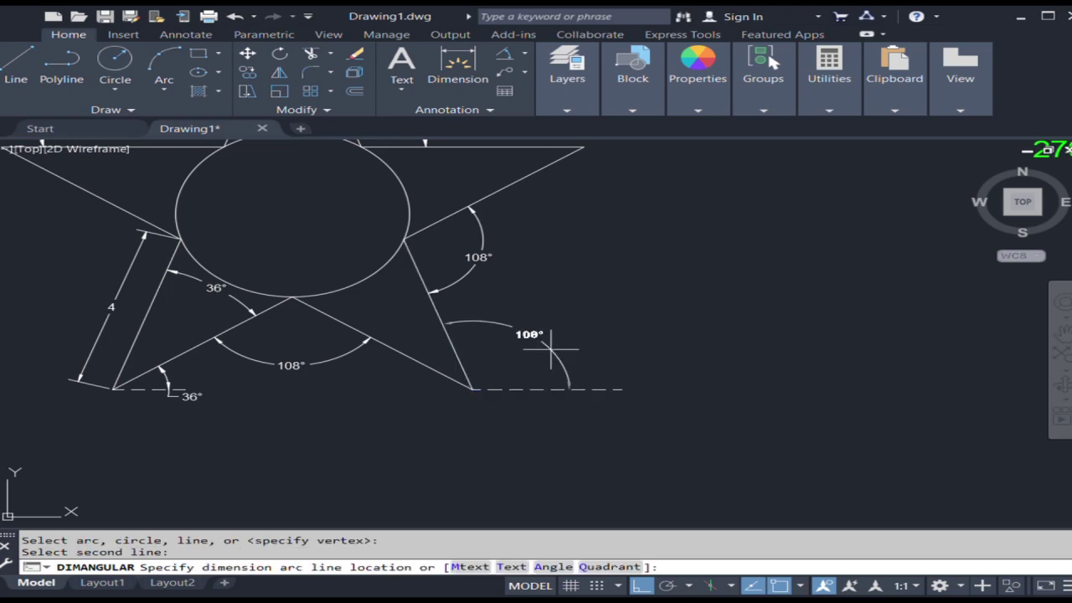
left_click(507, 347)
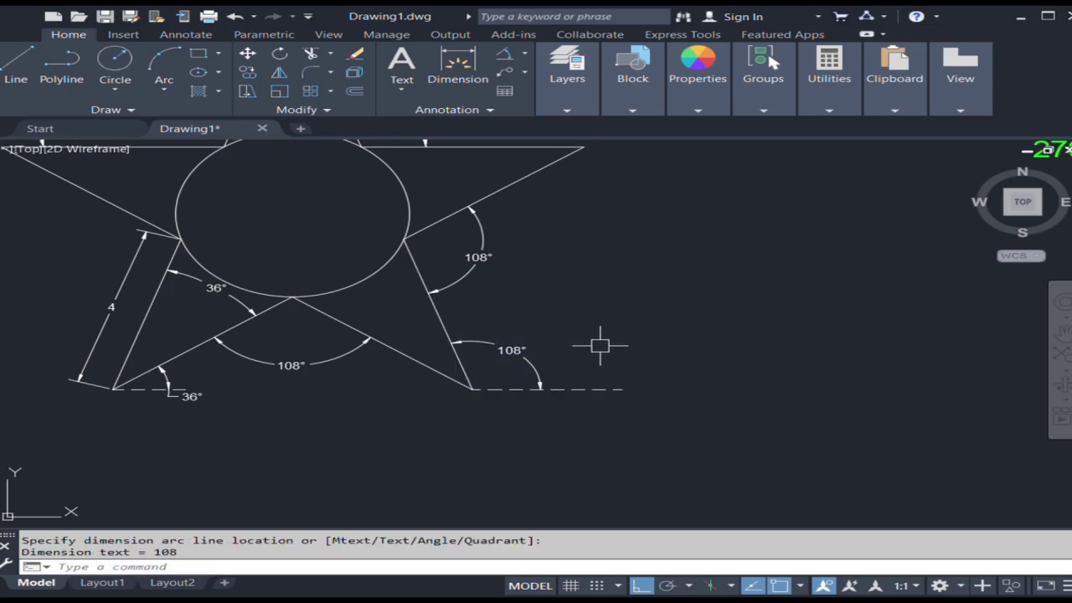
- Stretch the dashed line's left end past the vertex
left_click(495, 389)
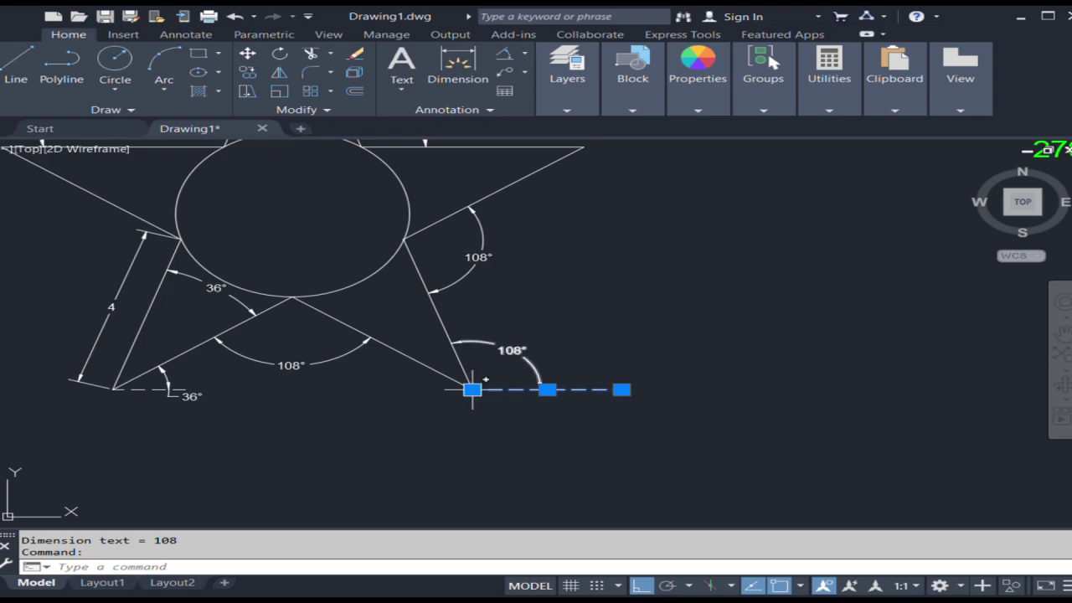
left_click(473, 389)
left_click(359, 389)
key("Escape")
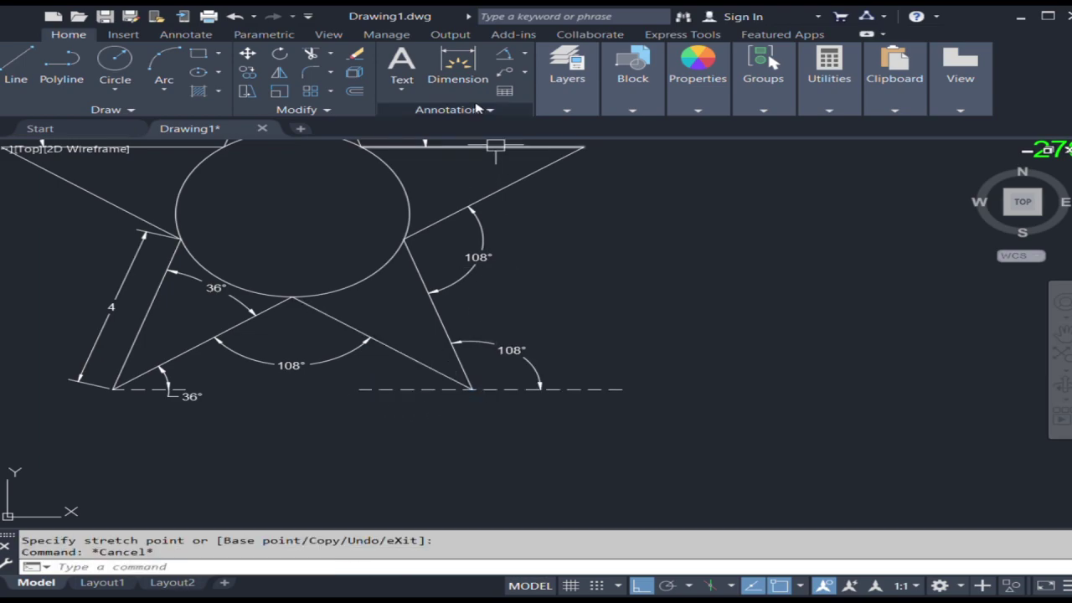
- Add the 36° angle dimension between the dashed line and the inner slanted edge
left_click(504, 53)
scroll(406, 393, "up", 4)
left_click(404, 385)
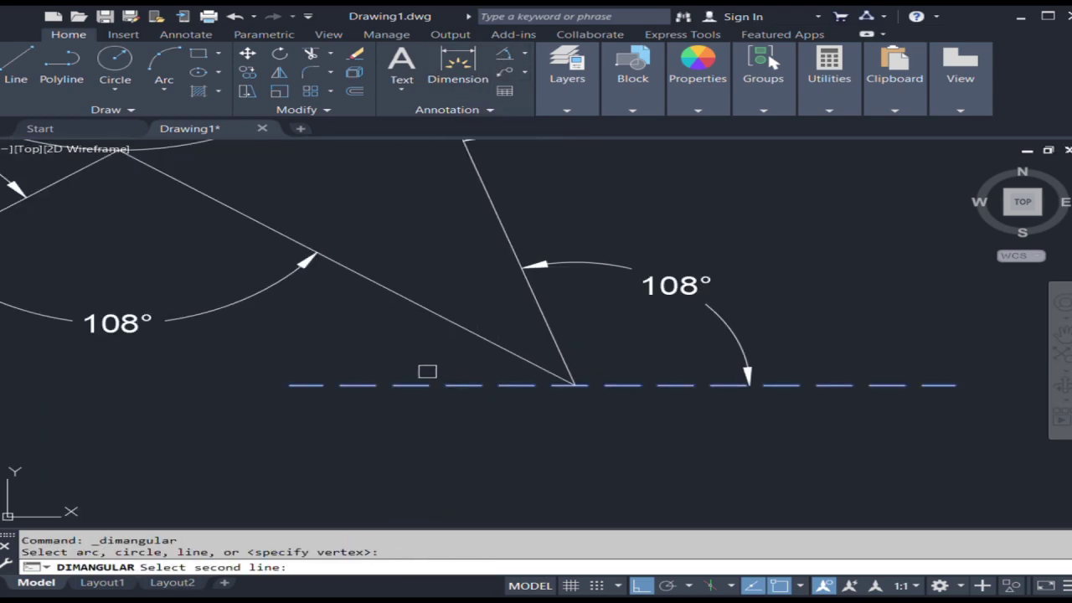
left_click(512, 347)
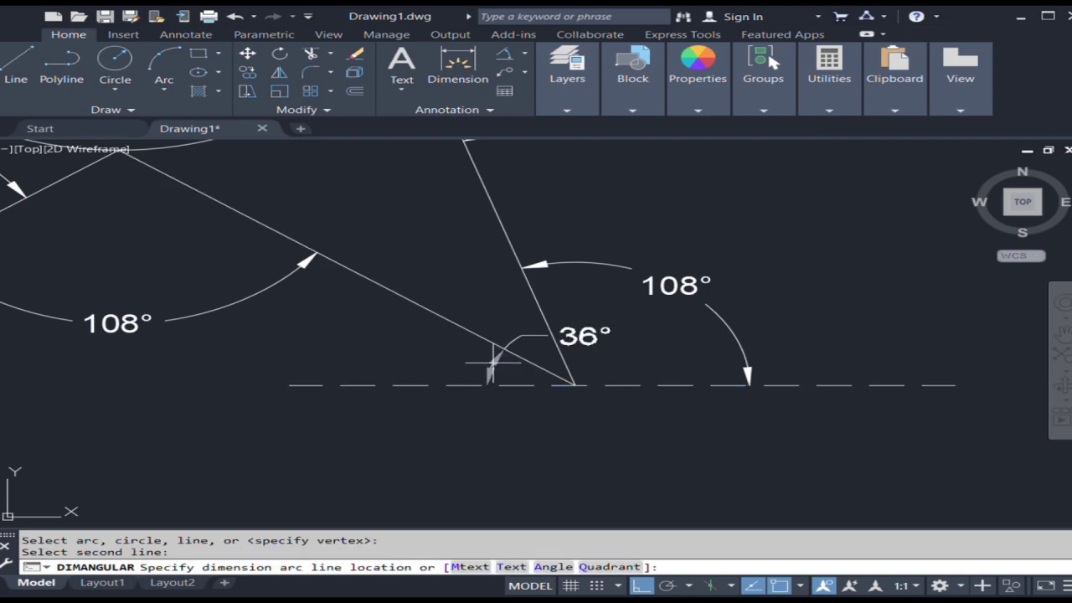
left_click(424, 346)
scroll(495, 442, "down", 5)
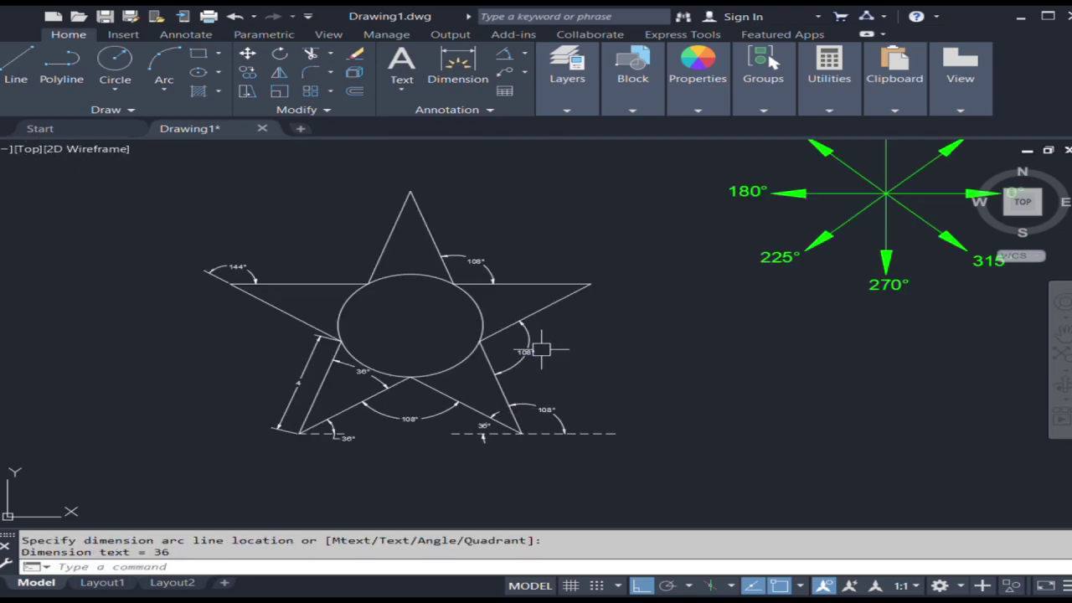
scroll(544, 350, "up", 2)
- Draw a horizontal line rightward from the star's right inner vertex
left_click(16, 67)
scroll(459, 338, "up", 2)
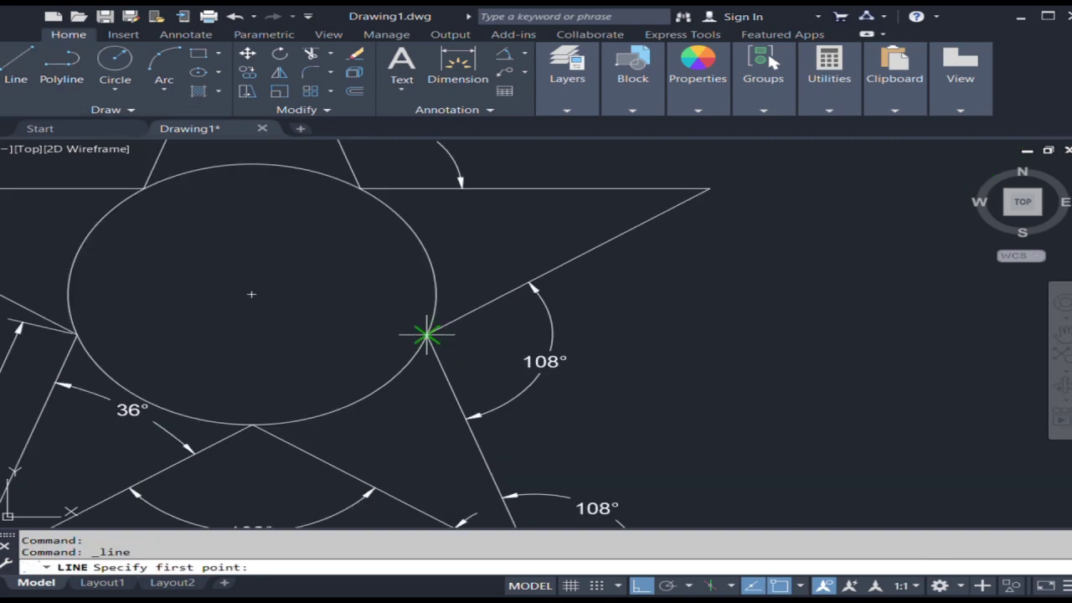
left_click(427, 335)
left_click(685, 352)
key("Escape")
scroll(629, 351, "down", 2)
- Undo a mistaken property match that was applied to the wrong lines
type("ma")
key("Return")
scroll(629, 350, "down", 2)
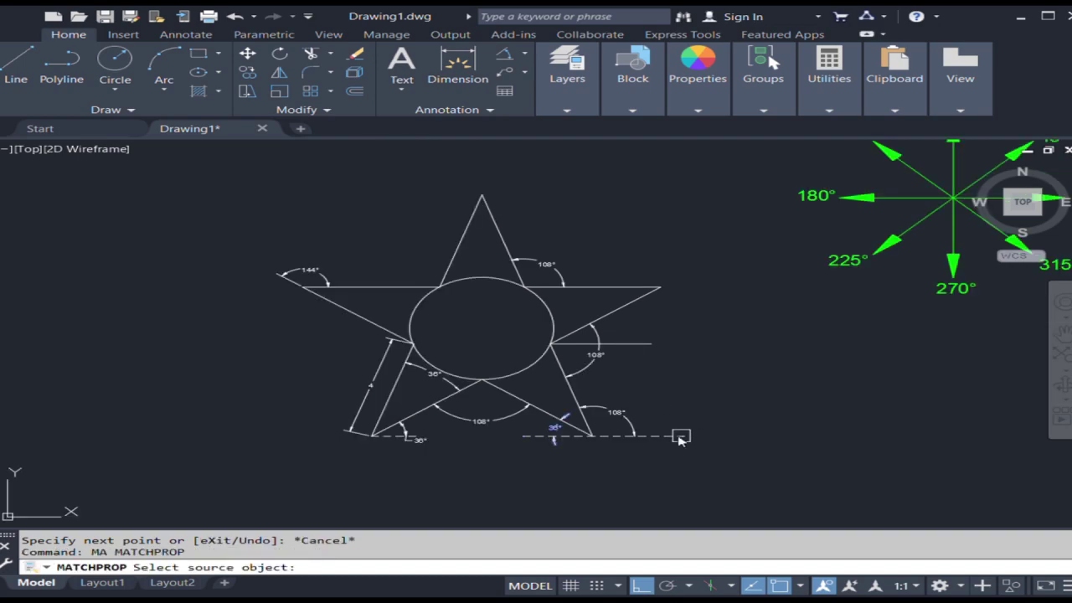
left_click(680, 436)
scroll(605, 339, "up", 2)
left_click(642, 346)
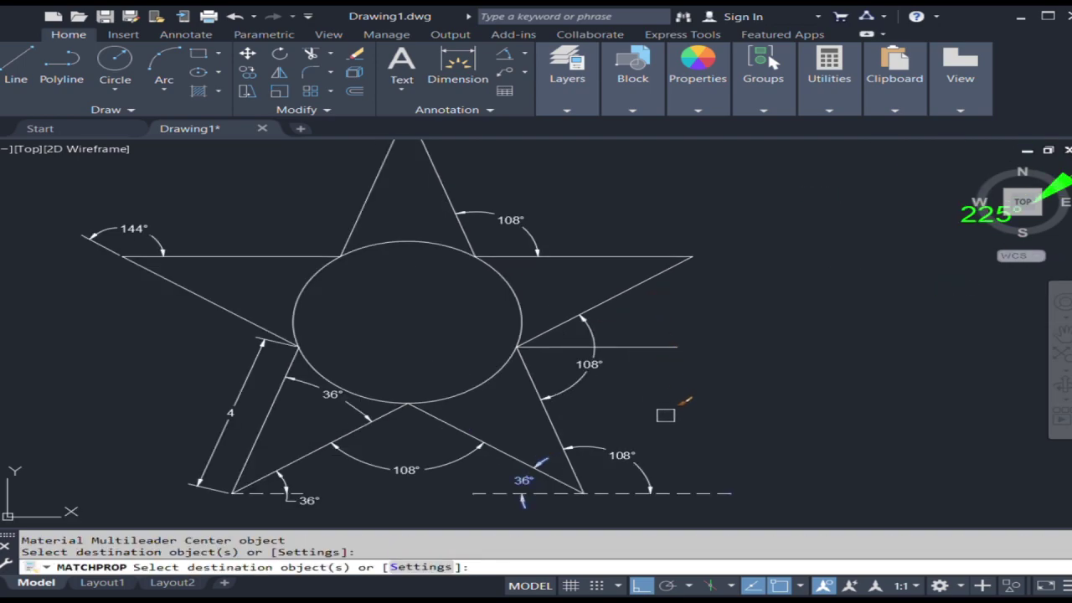
left_click(717, 499)
key("Escape")
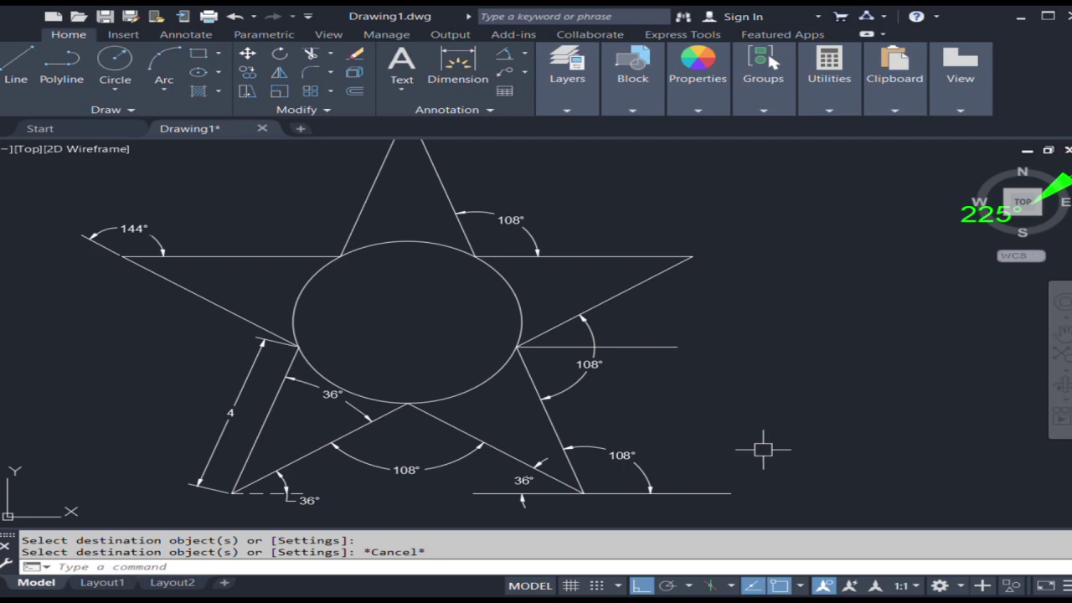
key("ctrl+z")
- Copy the bottom dashed line's linetype onto the new right horizontal line
type("ma")
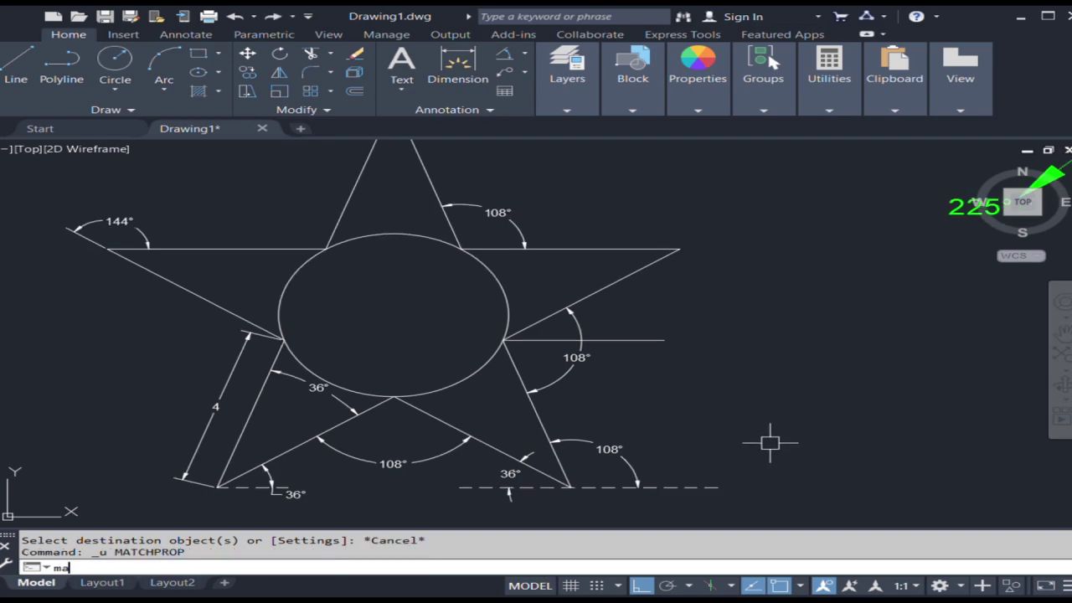
key("Return")
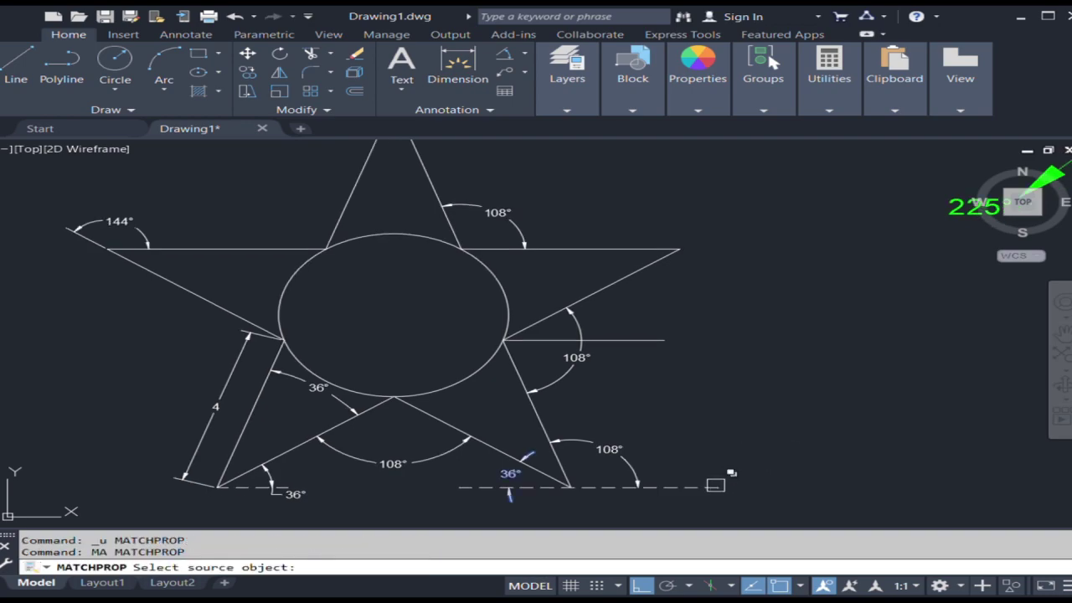
left_click(715, 485)
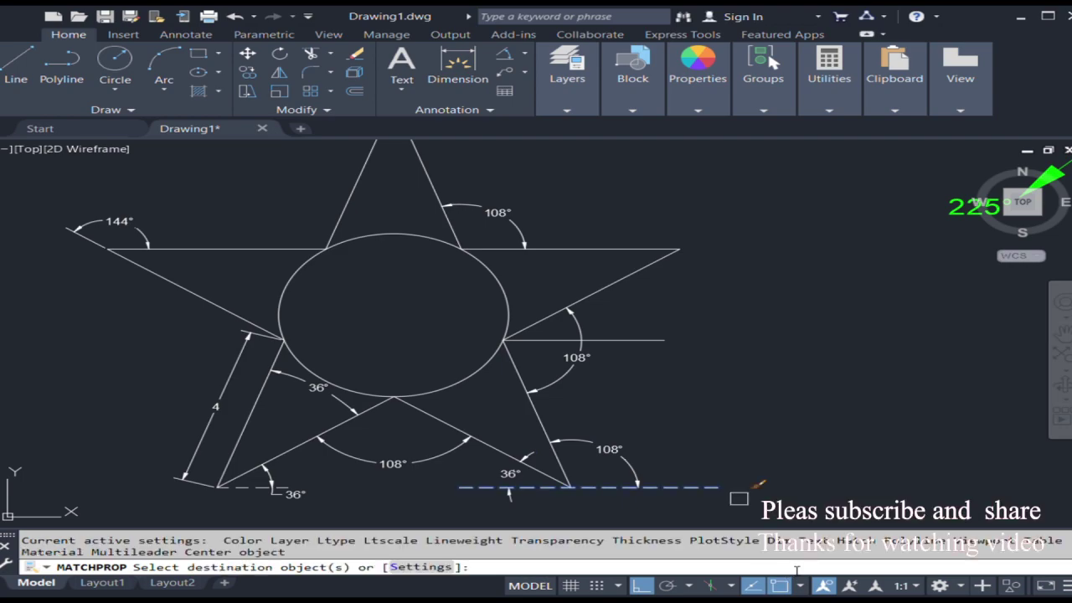
left_click(652, 337)
key("Return")
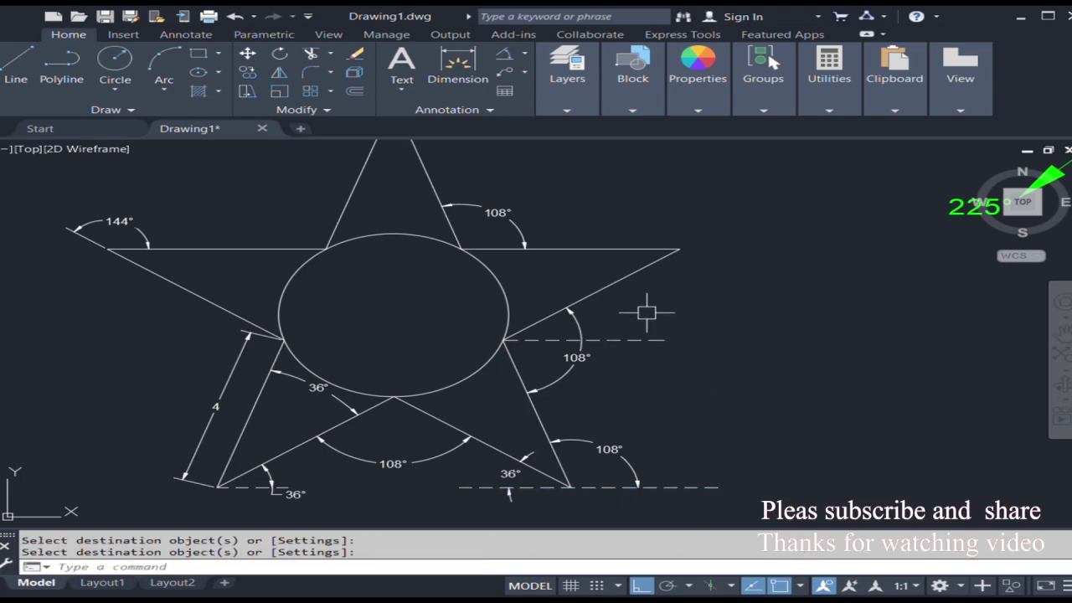
- Dimension the 36° angle between the right dashed line and the upper-right edge
left_click(504, 53)
left_click(649, 339)
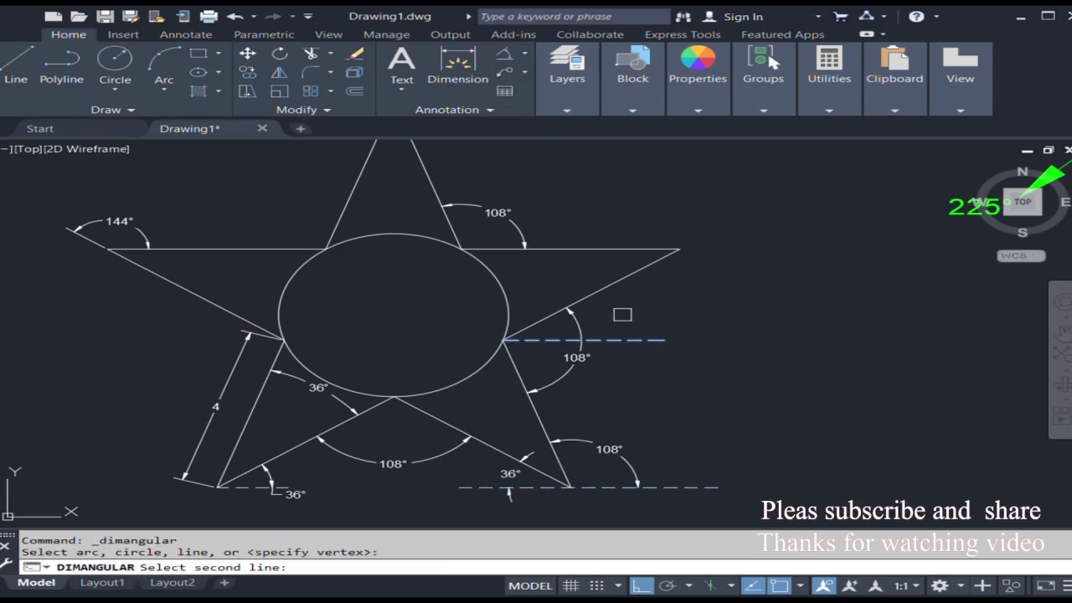
left_click(592, 293)
left_click(646, 308)
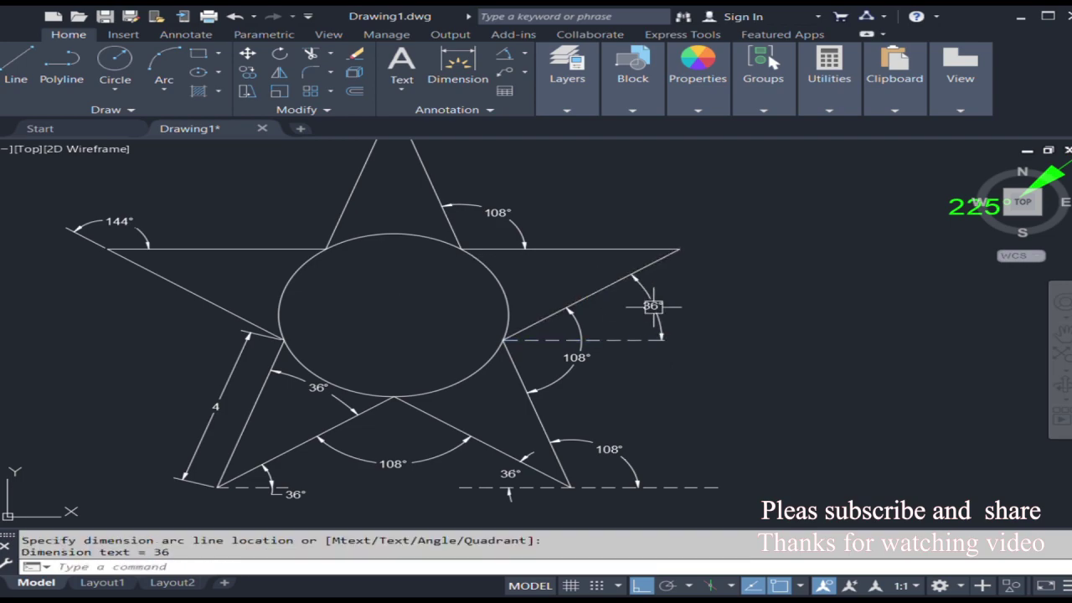
scroll(642, 305, "up", 2)
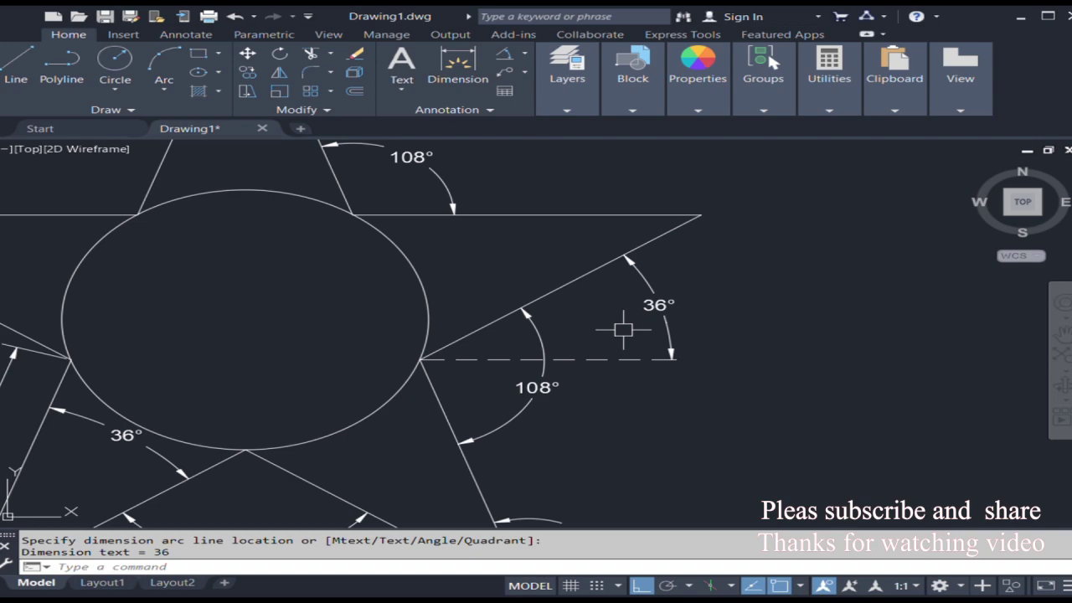
scroll(623, 329, "down", 2)
mouse_move(732, 294)
middle_mouse_down()
mouse_move(735, 326)
mouse_move(737, 299)
middle_mouse_up()
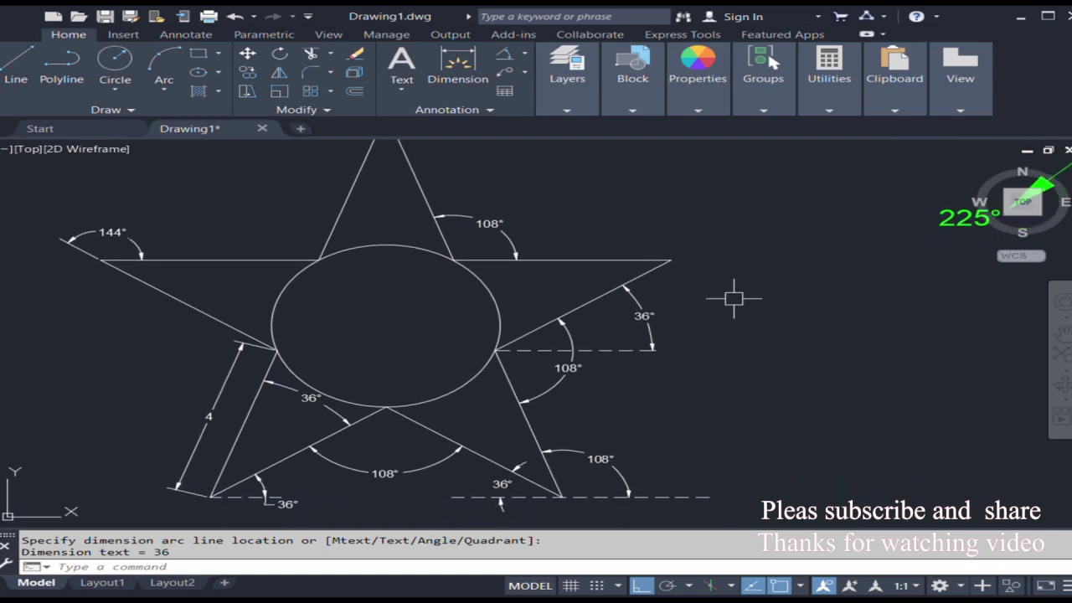
middle_click_drag(588, 277, 584, 282)
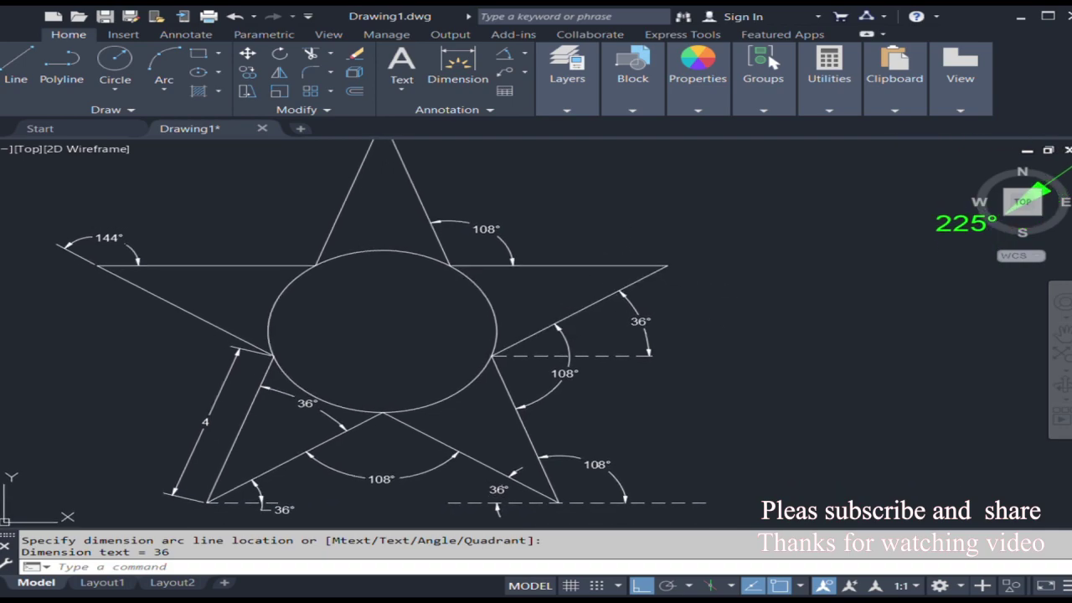
- Place a 144° angular dimension between the top horizontal edge and right diagonal edge
middle_click_drag(516, 166, 495, 199)
left_click(504, 57)
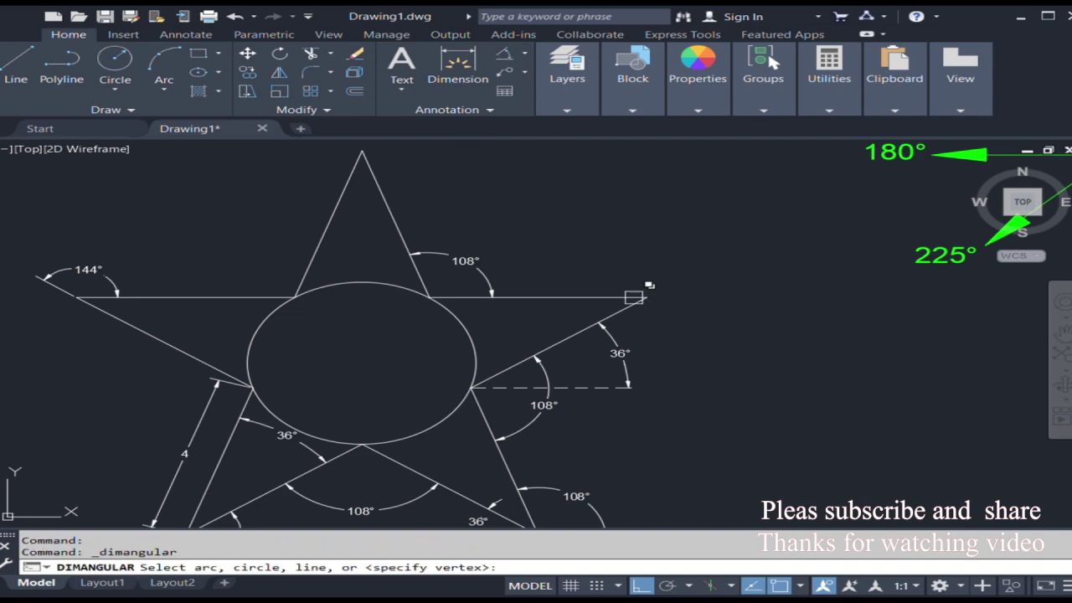
left_click(627, 307)
left_click(616, 298)
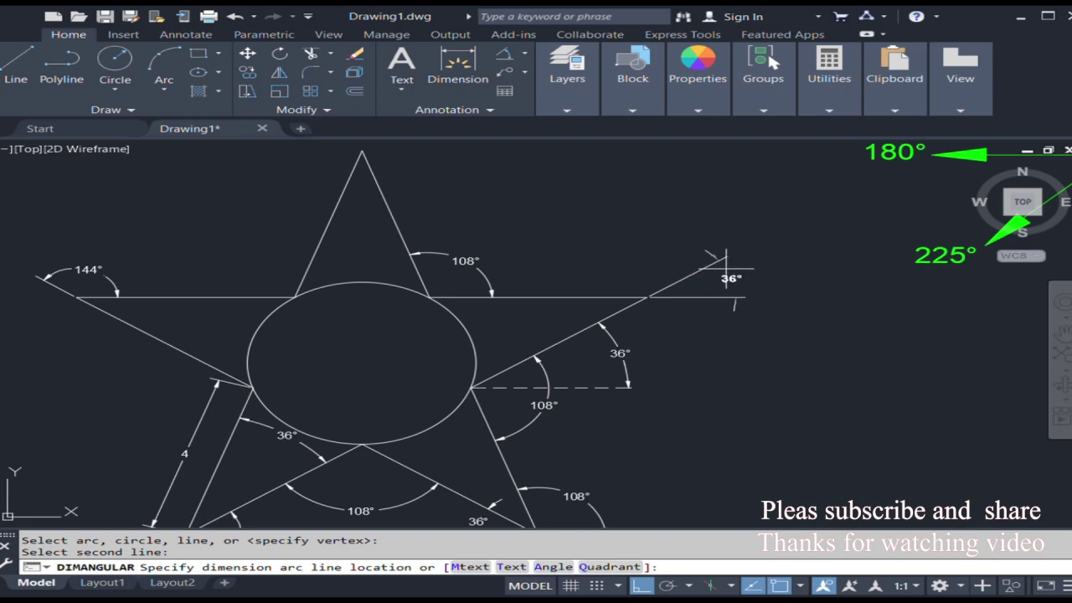
left_click(628, 271)
scroll(578, 272, "down", 2)
mouse_move(477, 297)
middle_mouse_down()
mouse_move(460, 307)
mouse_move(383, 294)
middle_mouse_up()
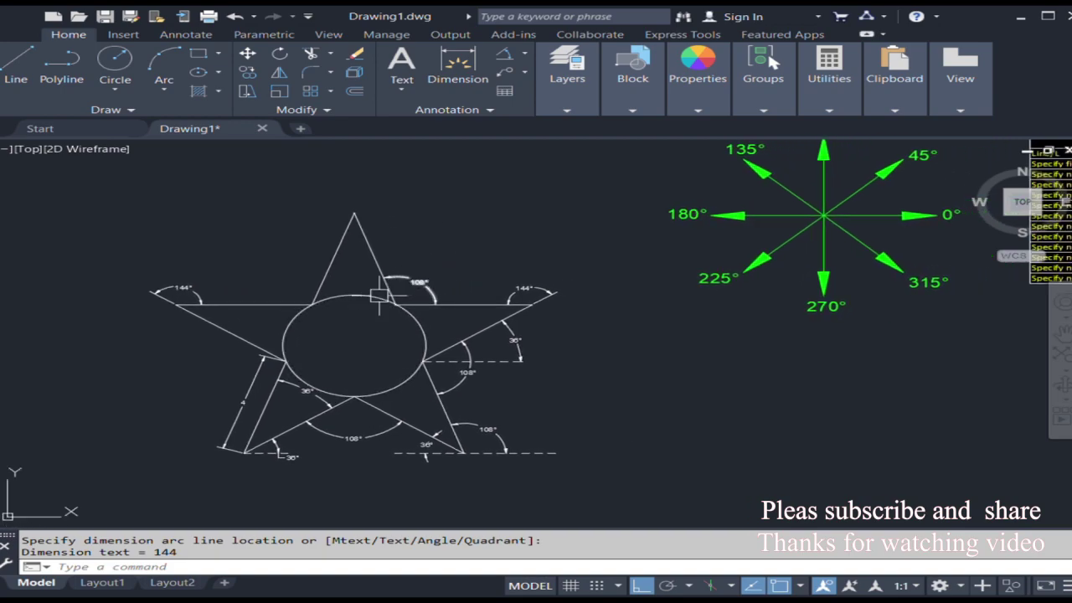
scroll(309, 328, "up", 2)
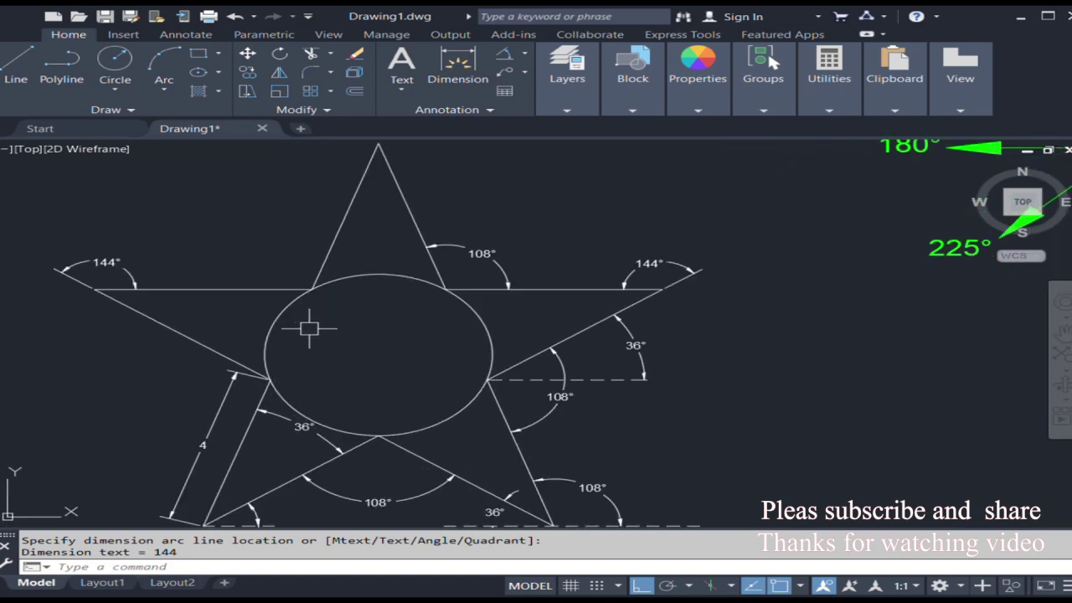
middle_click_drag(327, 346, 514, 311)
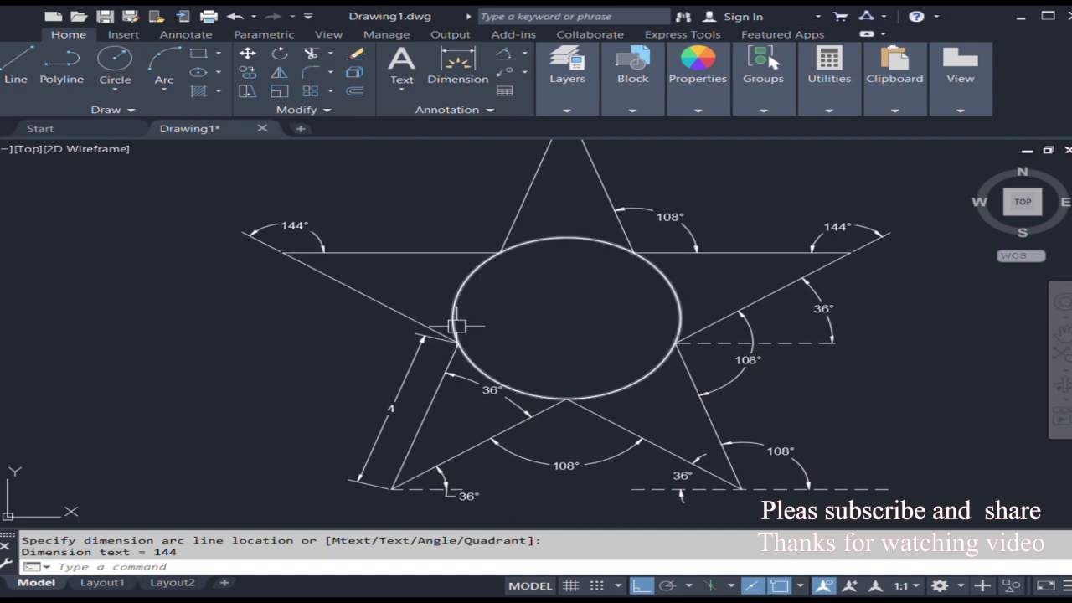
scroll(457, 326, "down", 2)
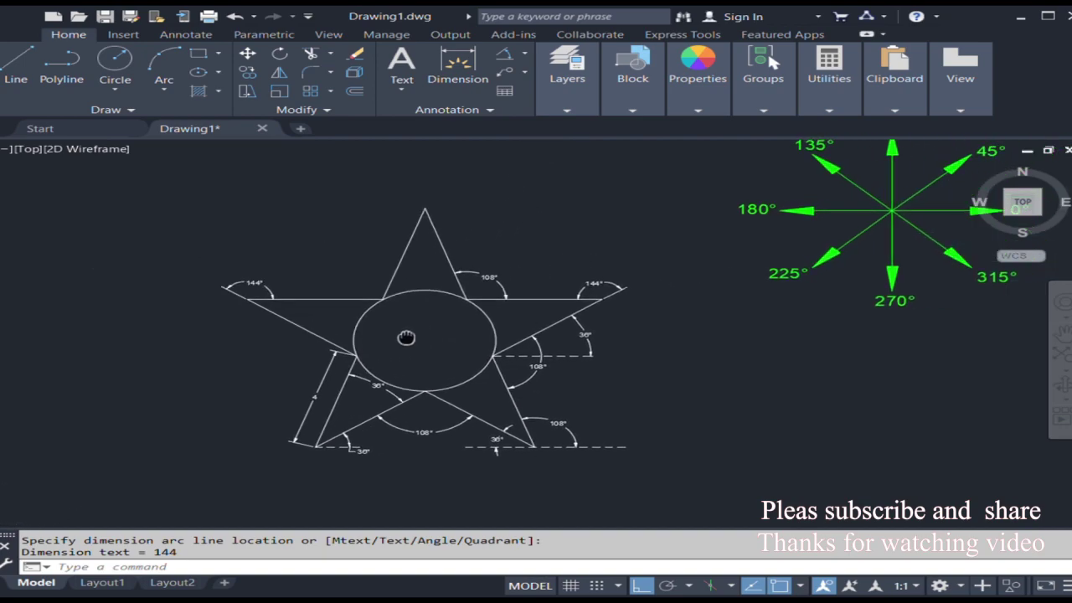
middle_click_drag(455, 320, 313, 341)
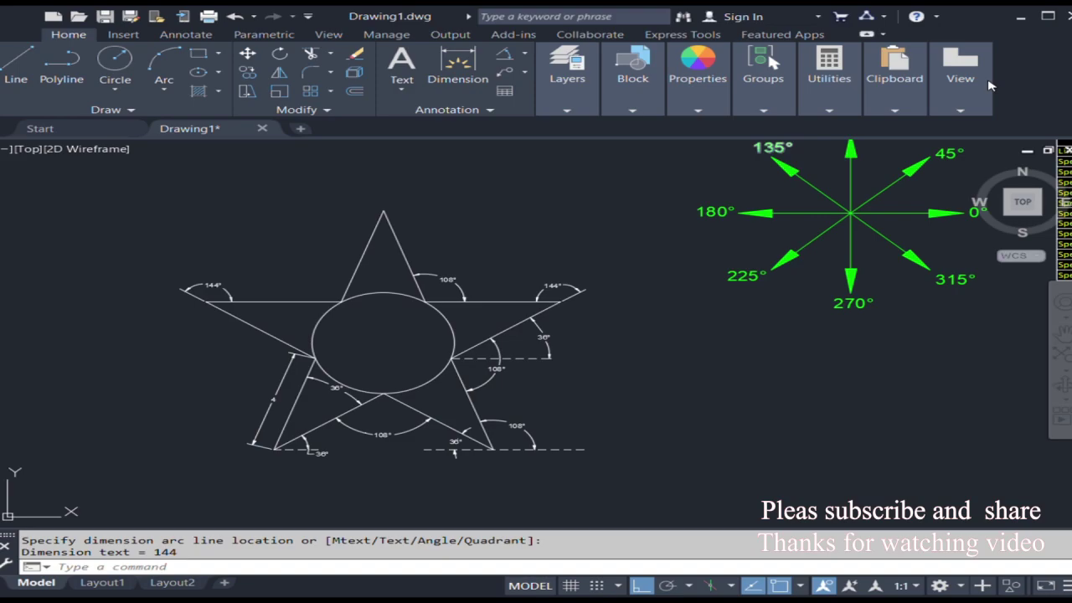